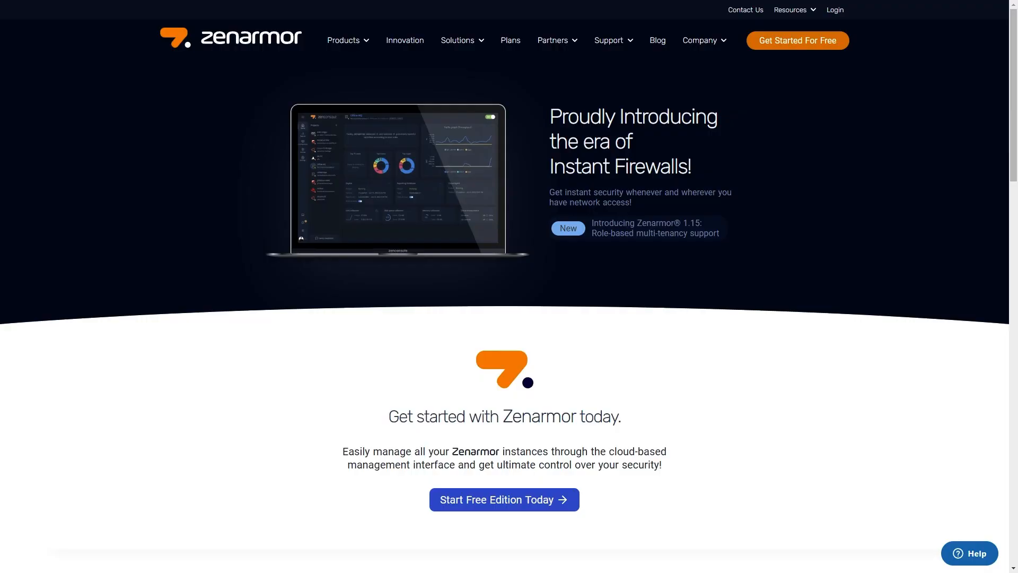
- Scroll through the Zenarmor homepage to review its features, testimonials and footer
scroll(465, 301, down, 3)
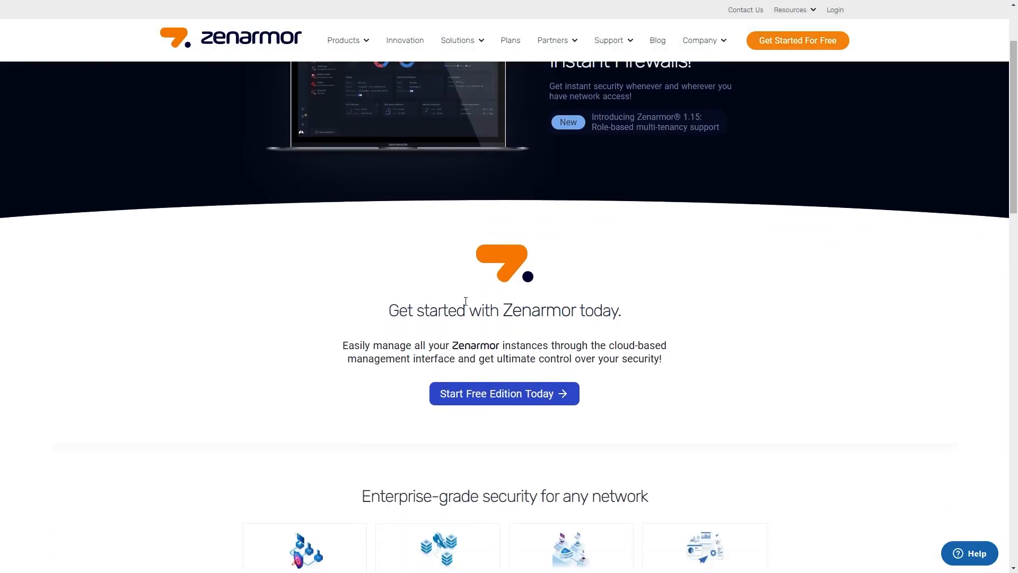
scroll(465, 301, down, 6)
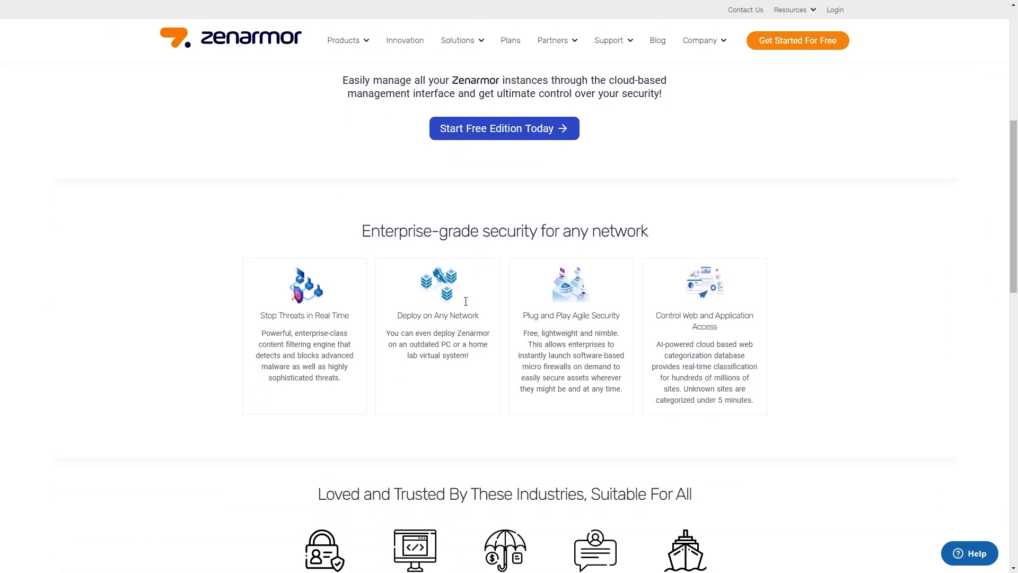
scroll(466, 301, down, 5)
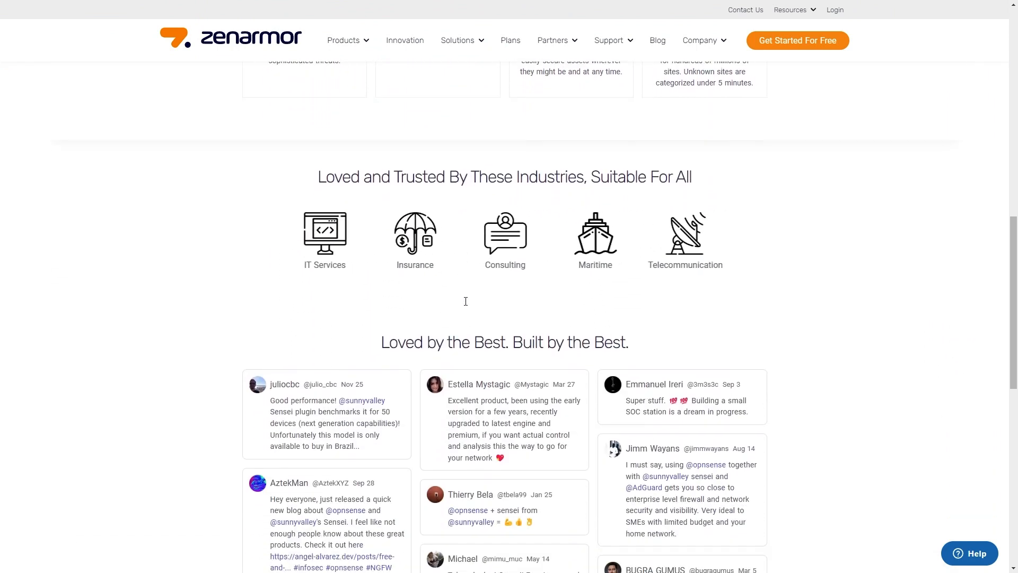
scroll(465, 301, down, 5)
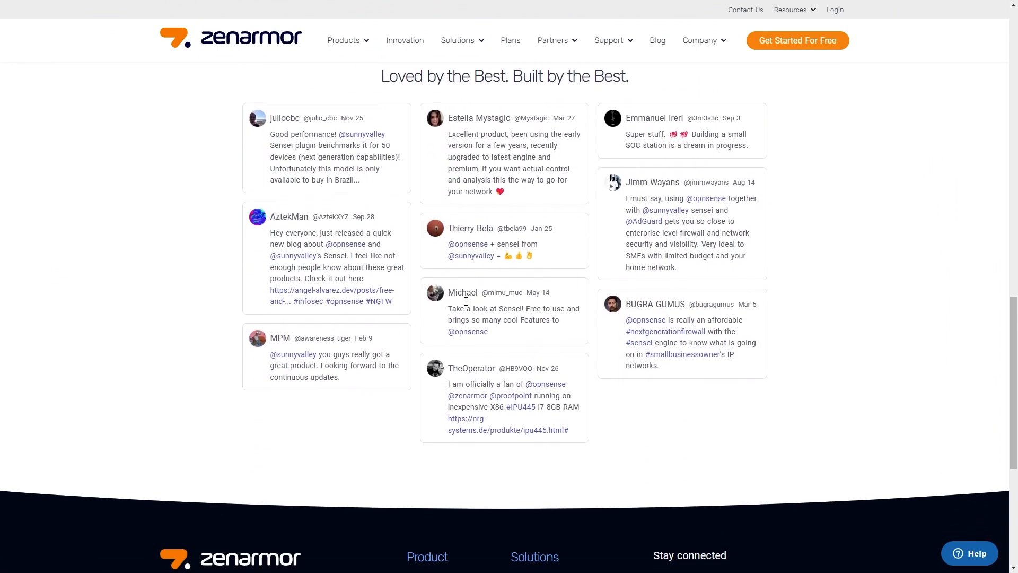
scroll(466, 306, down, 3)
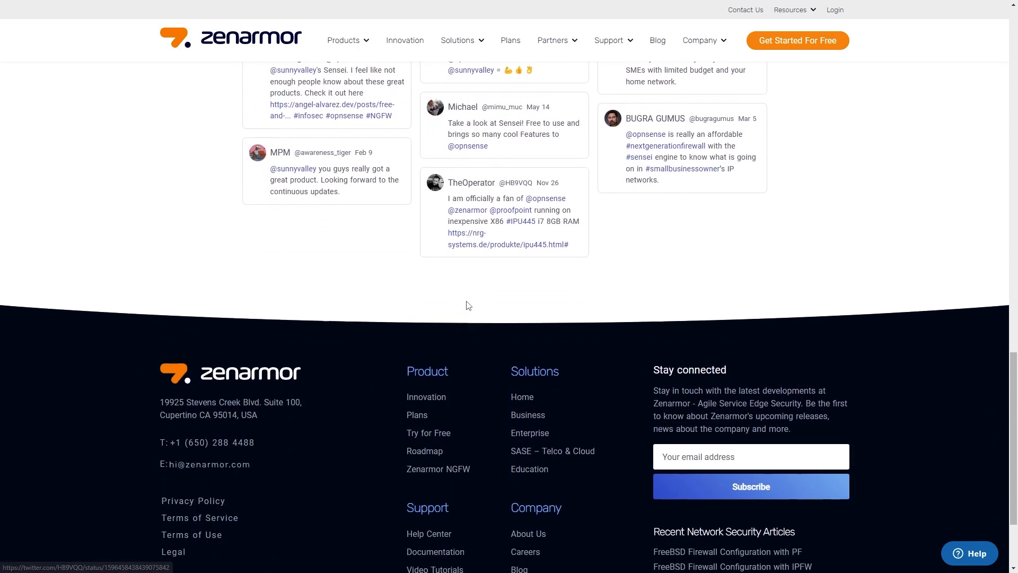
scroll(466, 301, down, 1)
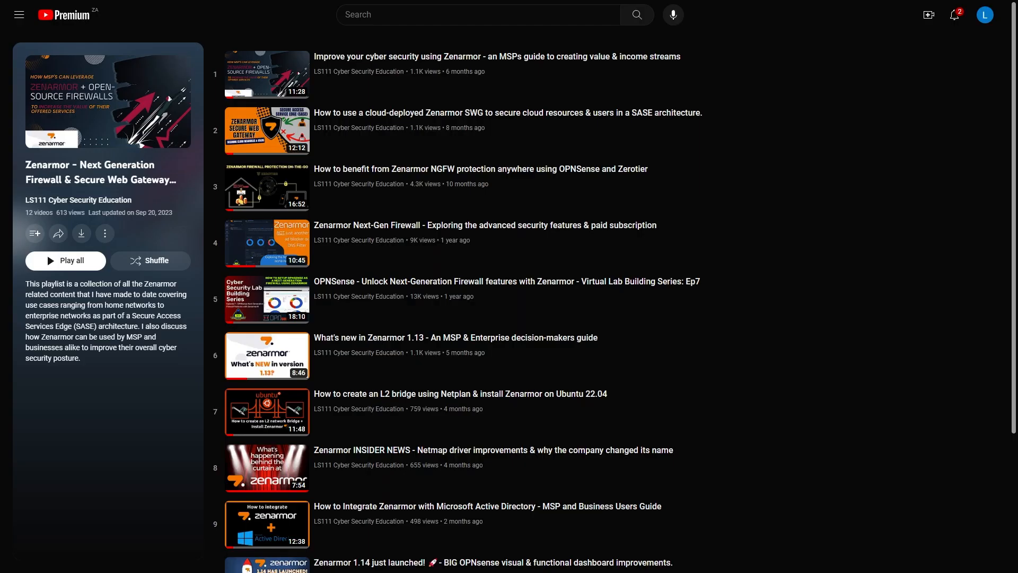
- Scroll through the Zenarmor video playlist to browse its episodes
scroll(785, 342, down, 2)
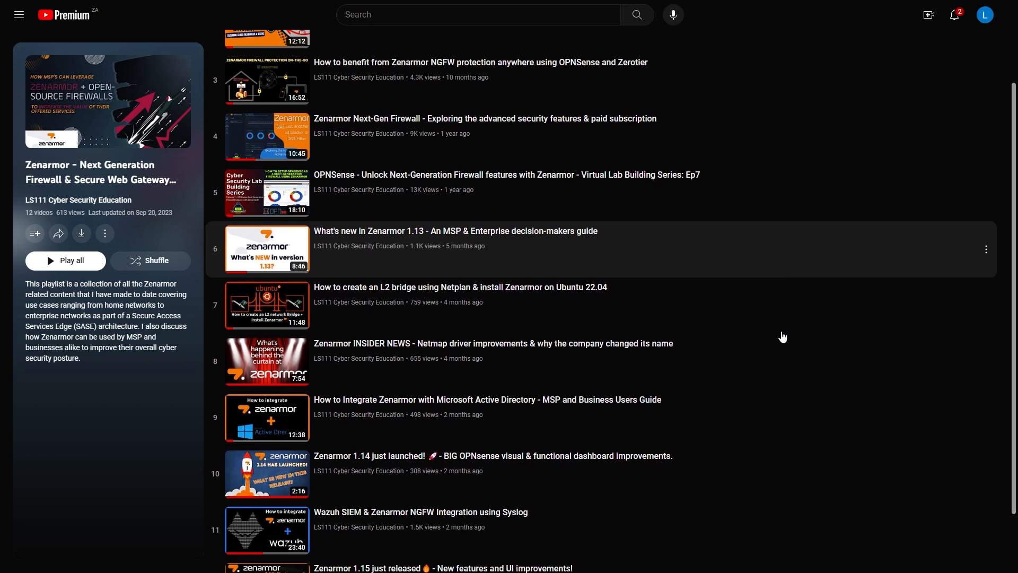
scroll(783, 336, down, 1)
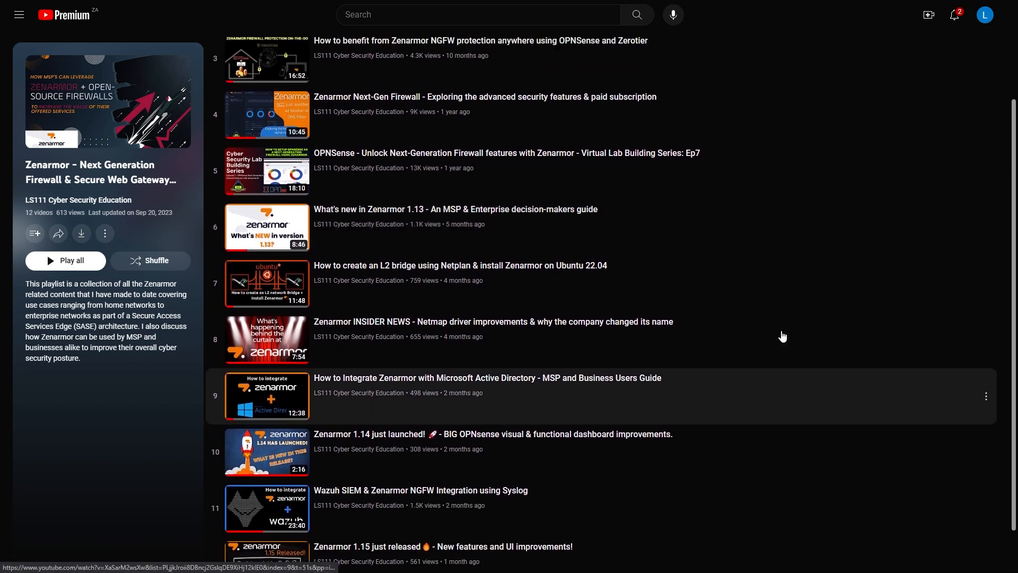
scroll(783, 336, up, 2)
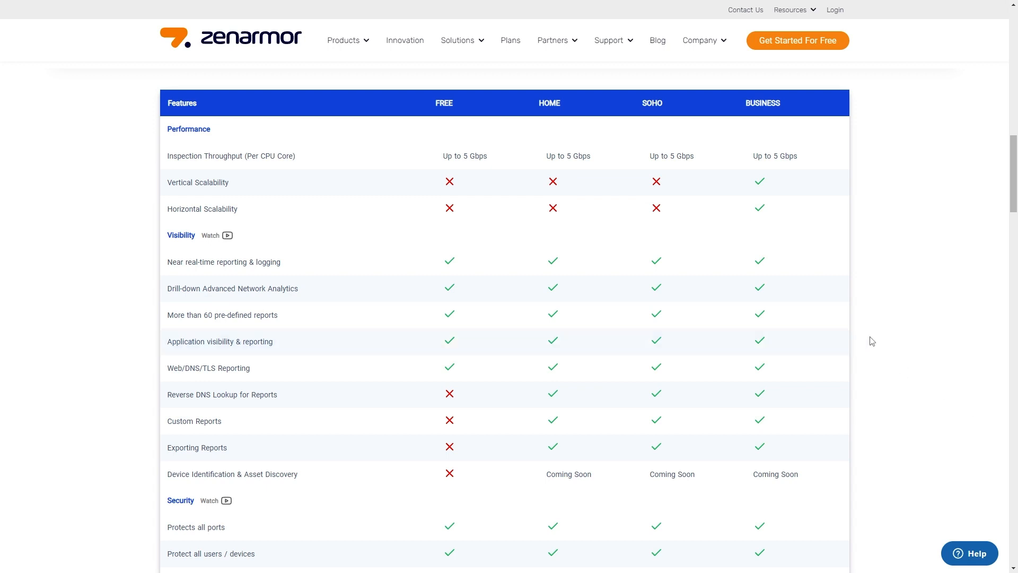
- Scroll through the Zenarmor plans feature comparison table covering visibility, security, cloud management and filtering
scroll(870, 341, down, 1)
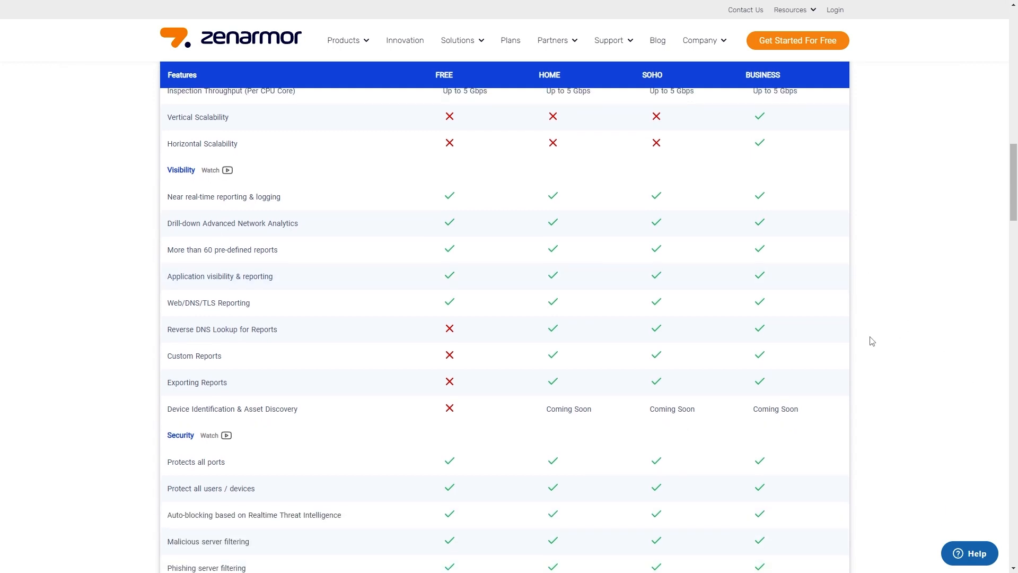
scroll(872, 341, down, 4)
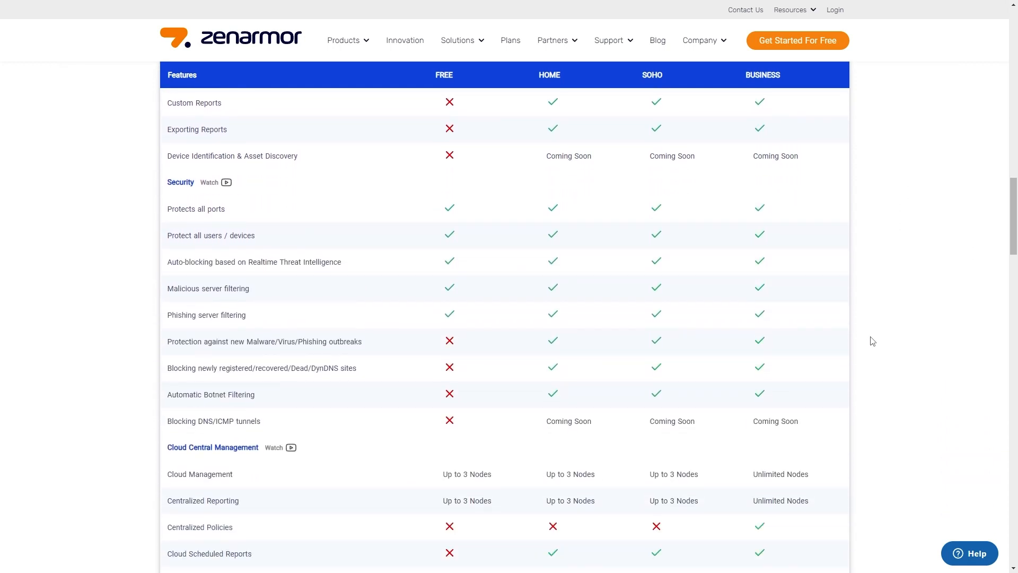
scroll(872, 341, down, 4)
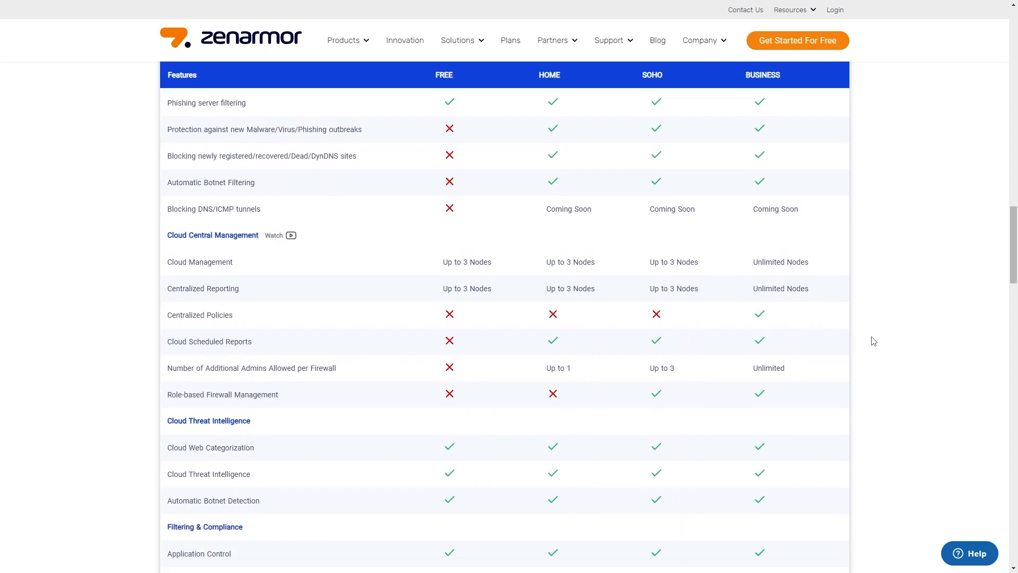
scroll(873, 341, down, 4)
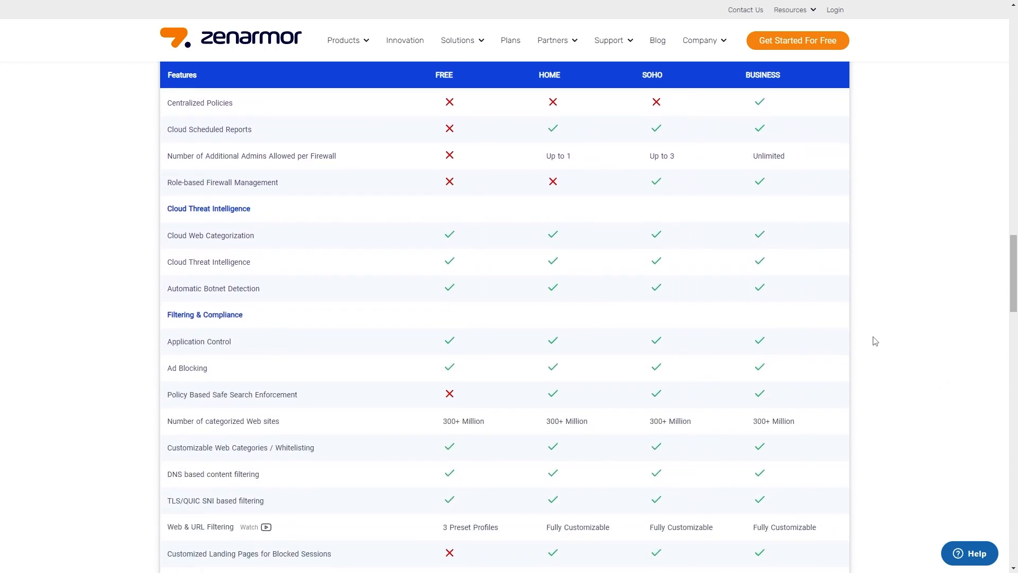
scroll(875, 340, down, 5)
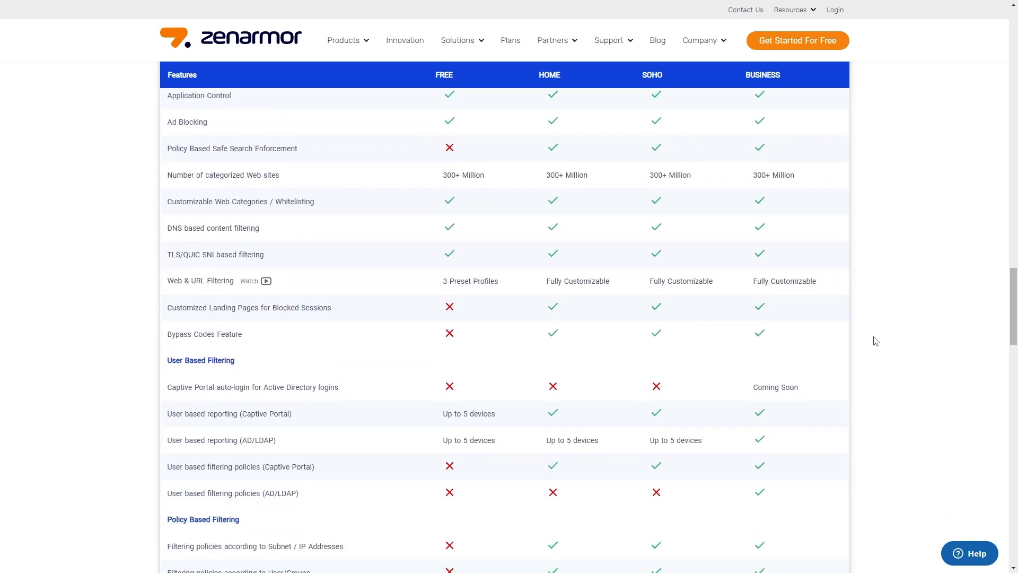
scroll(875, 341, down, 1)
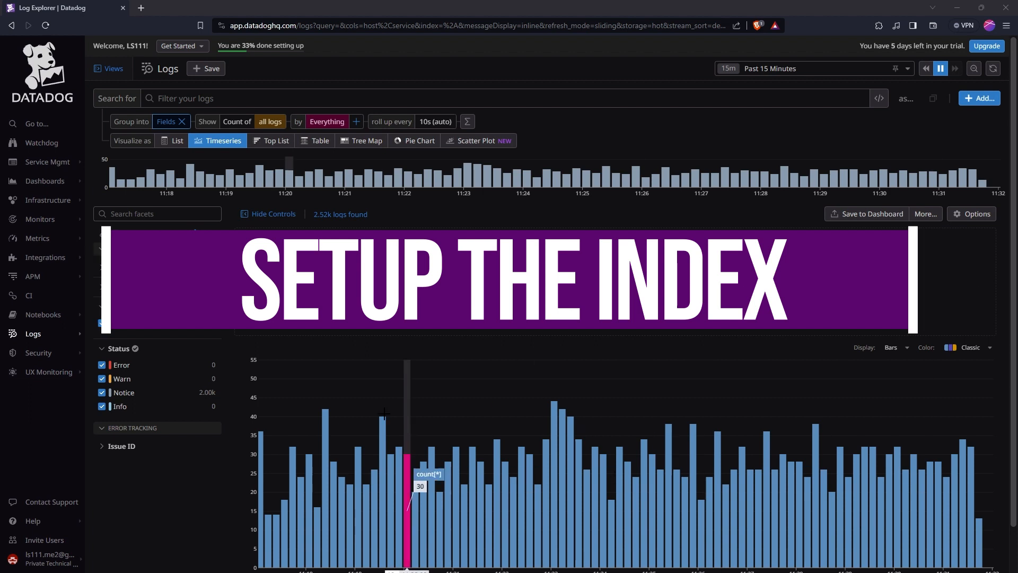
- Open the Logs configuration and switch to the Indexes page
mouse_move(48, 334)
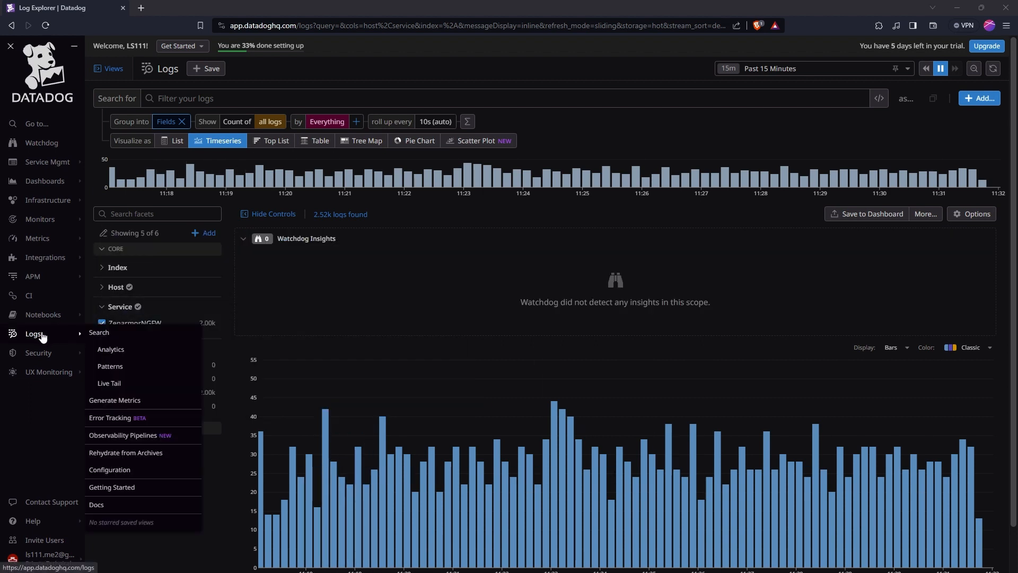
click(144, 471)
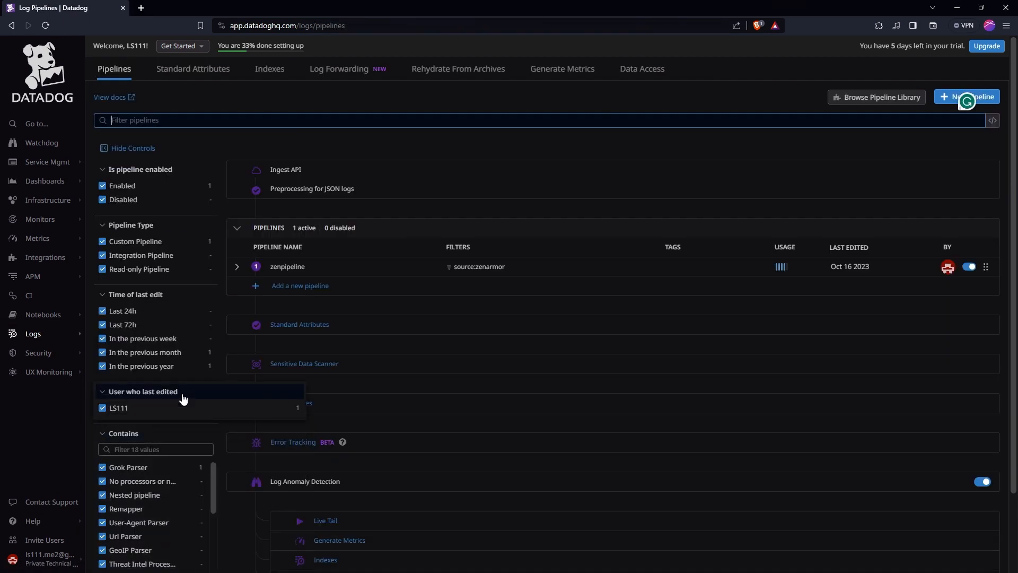
click(270, 70)
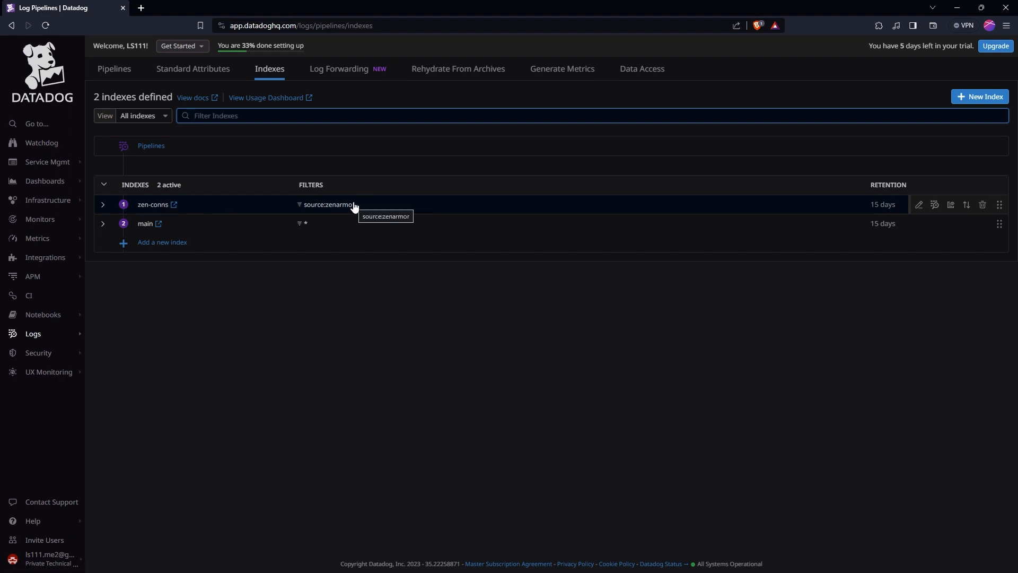
click(978, 104)
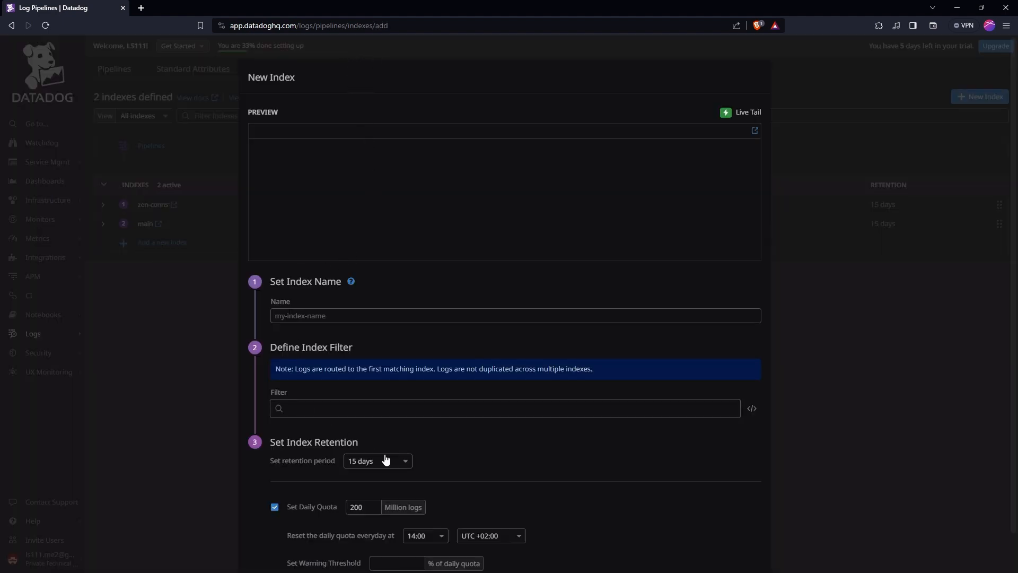
scroll(448, 462, down, 1)
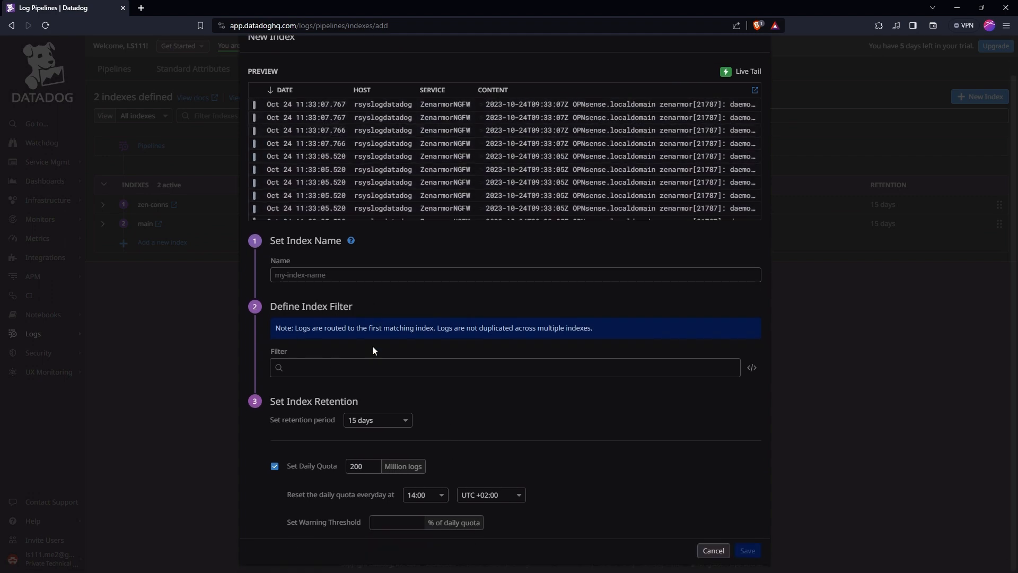
click(319, 372)
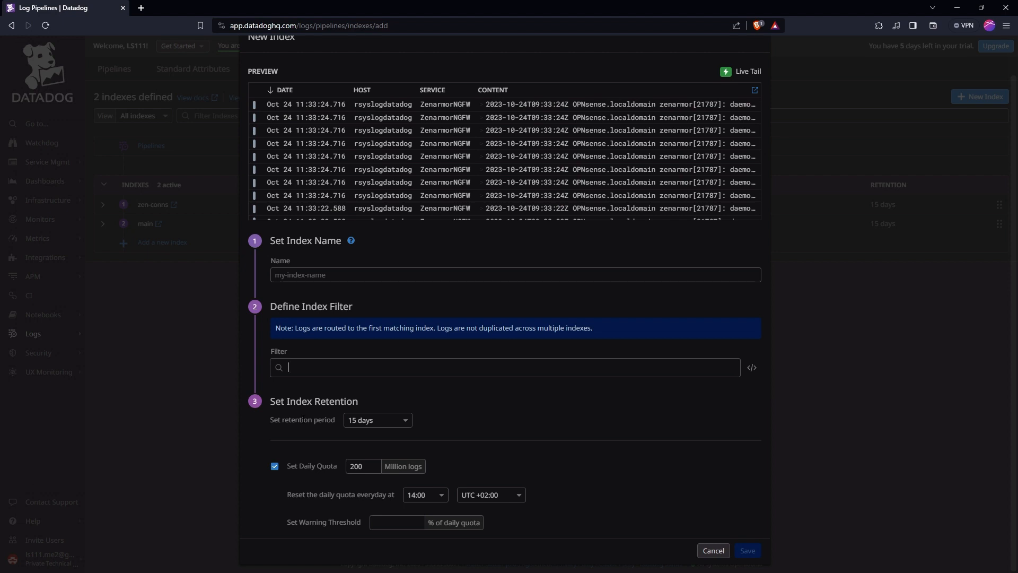
click(701, 555)
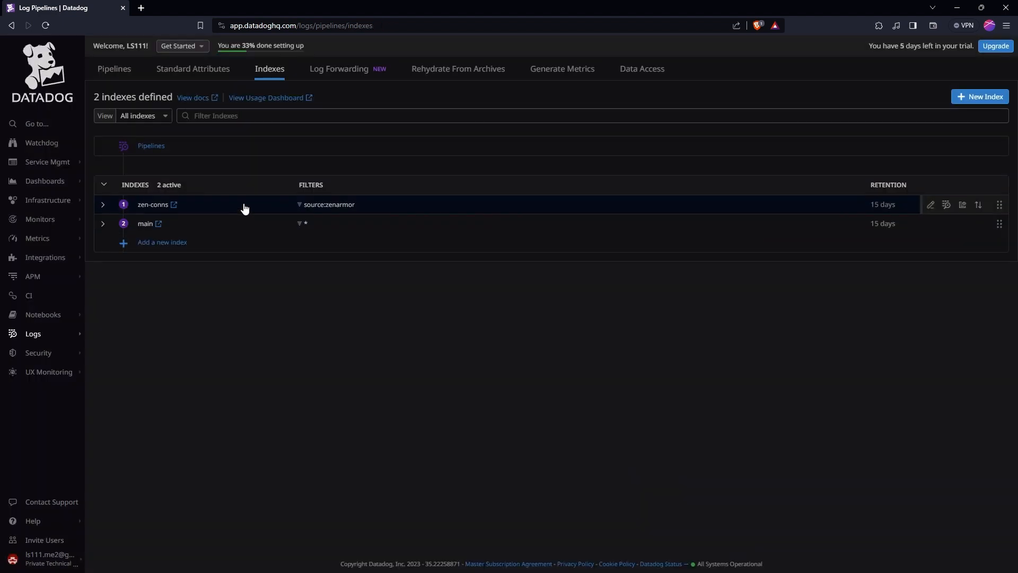
- Open the zen-conns index for editing and review its filter, retention period and daily quota
click(920, 207)
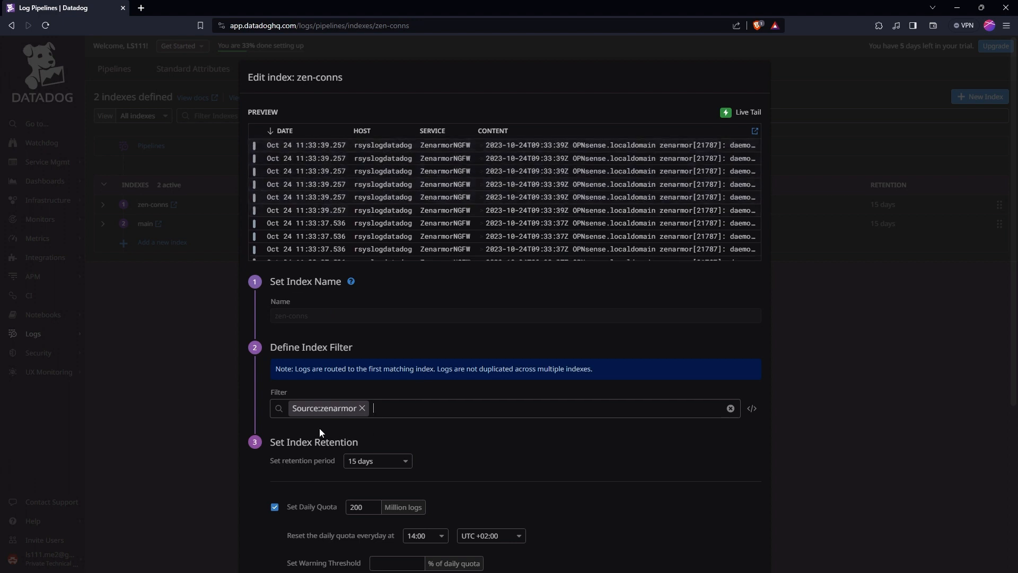
scroll(544, 445, down, 3)
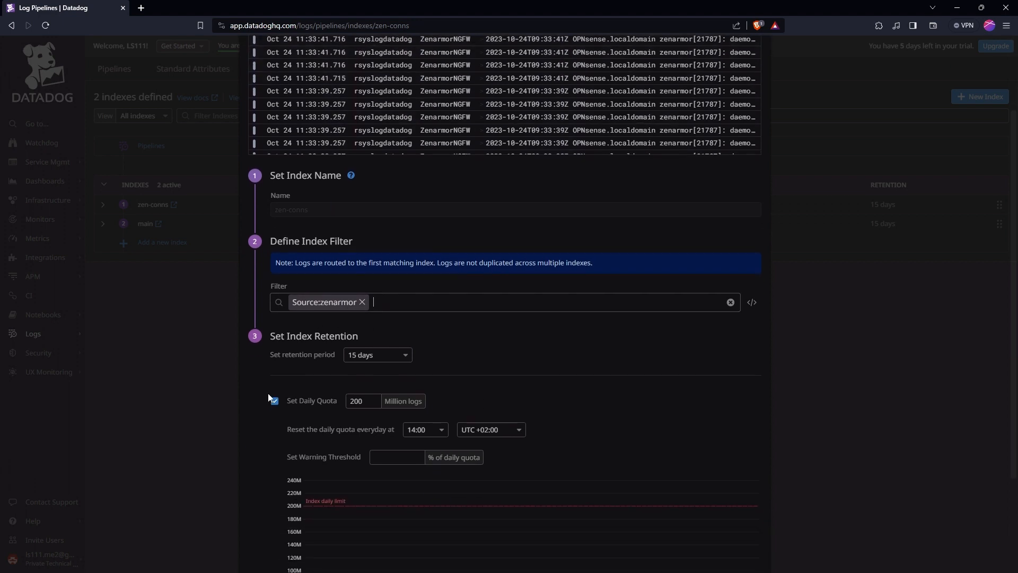
scroll(469, 413, down, 2)
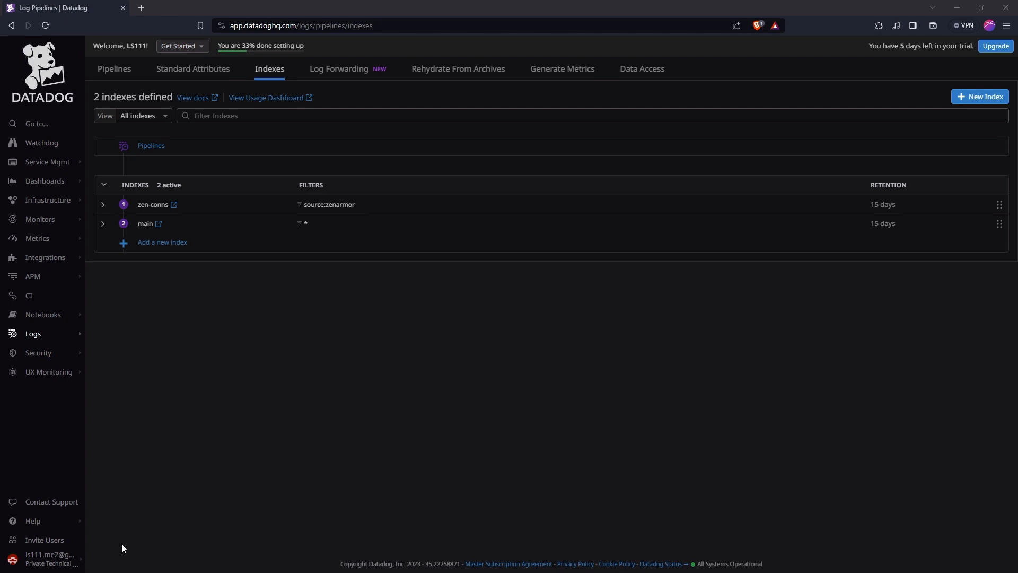
- Open Organization Settings and view the API Keys list
mouse_move(64, 558)
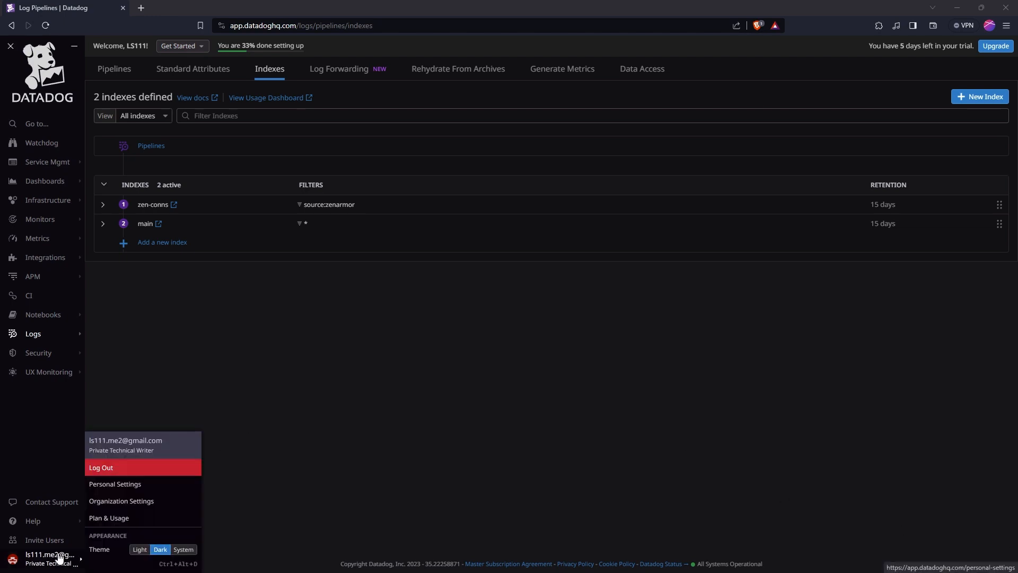
click(140, 507)
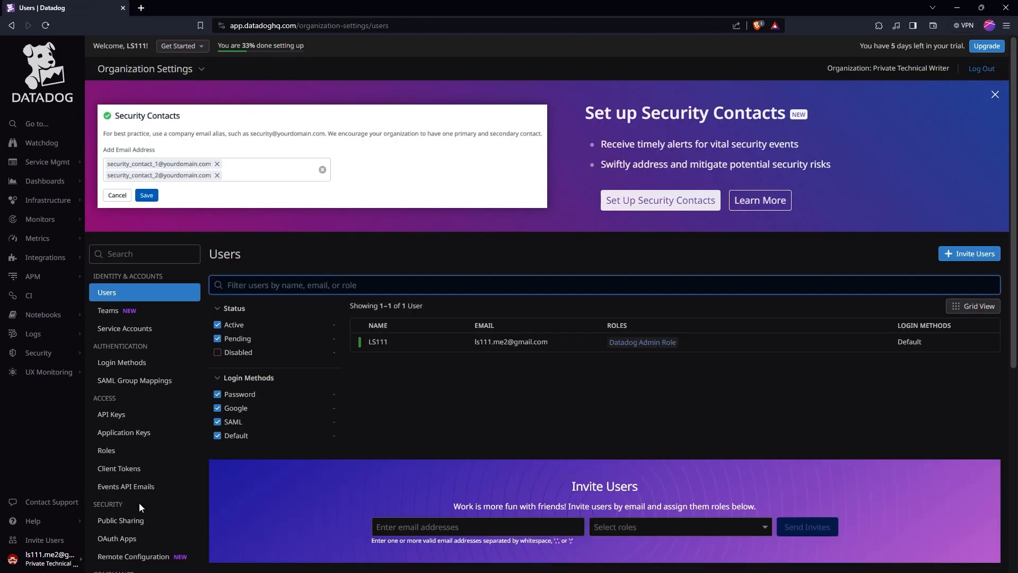
click(129, 415)
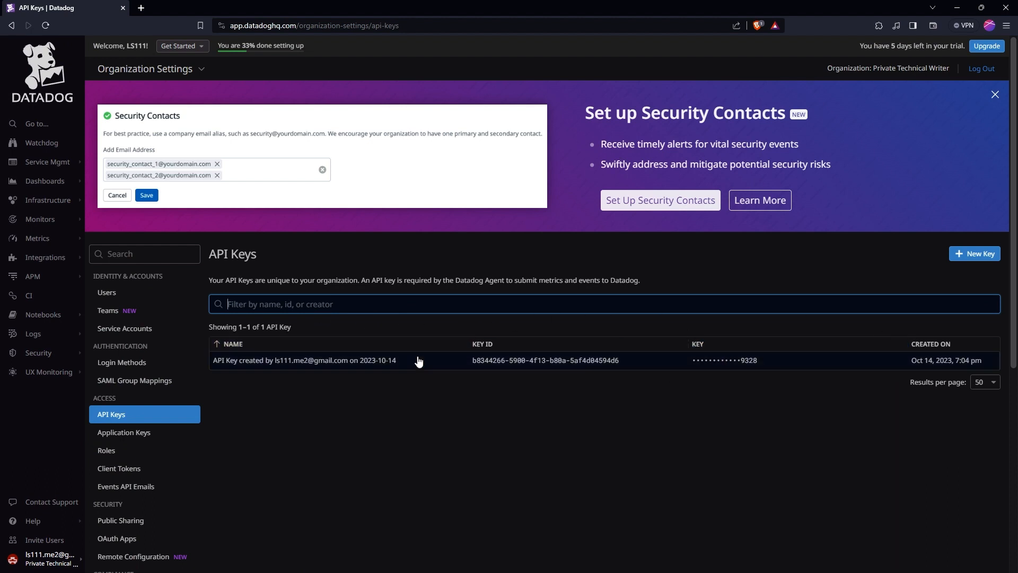
mouse_move(790, 366)
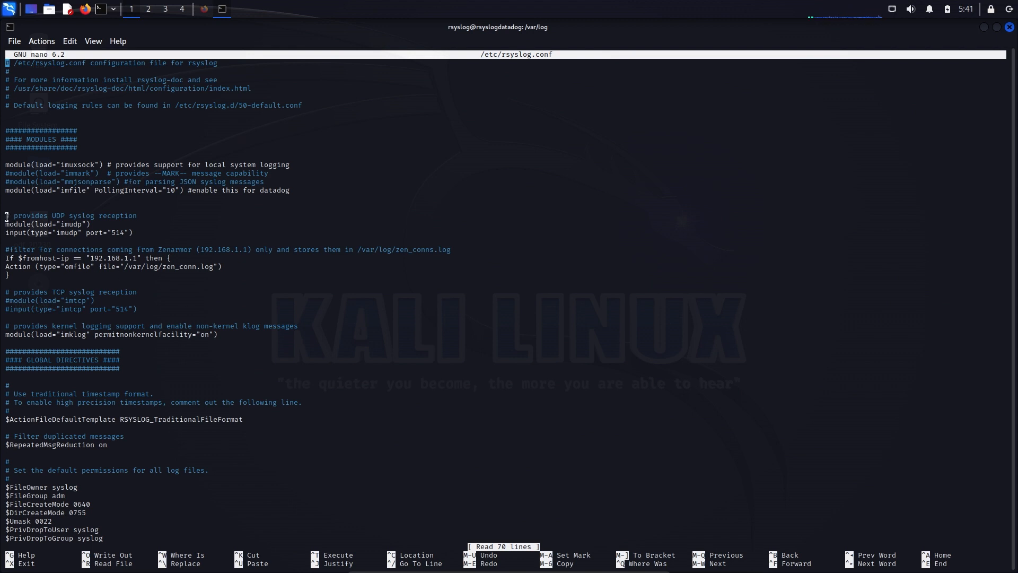
- Review the UDP reception, Zenarmor connection filter and TCP reception blocks in /etc/rsyslog.conf
drag(6, 216, 134, 232)
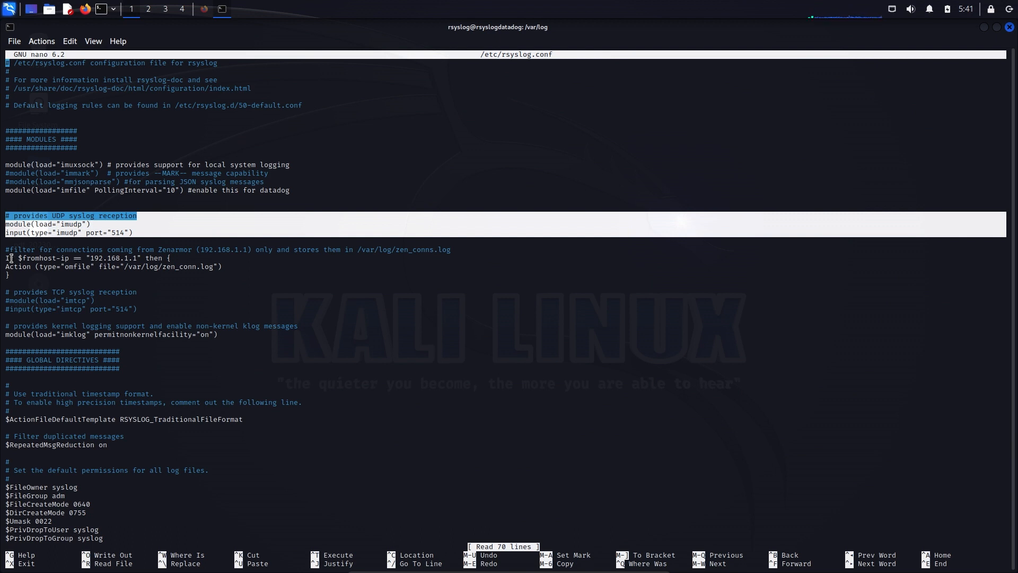
drag(6, 250, 131, 248)
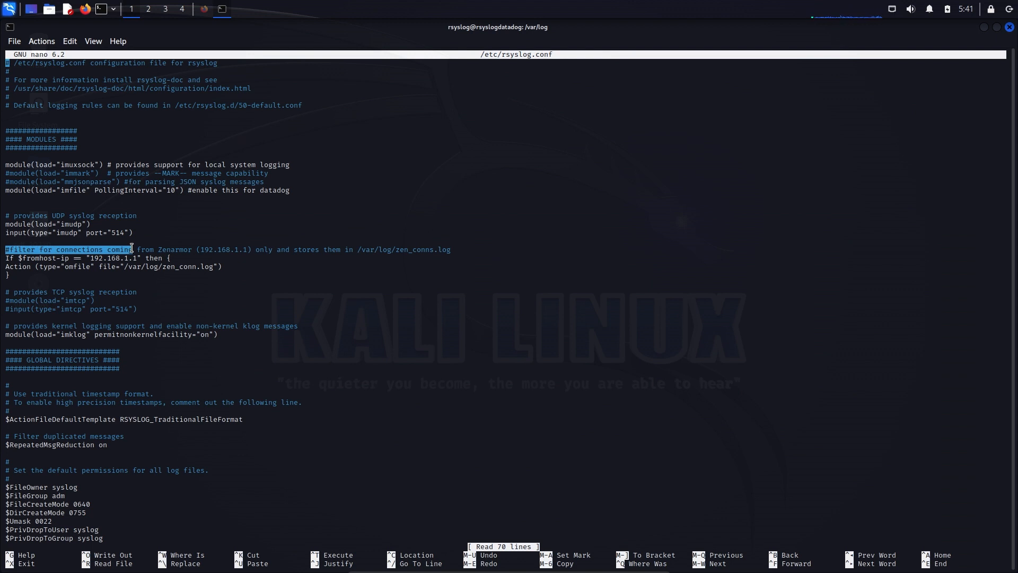
click(133, 249)
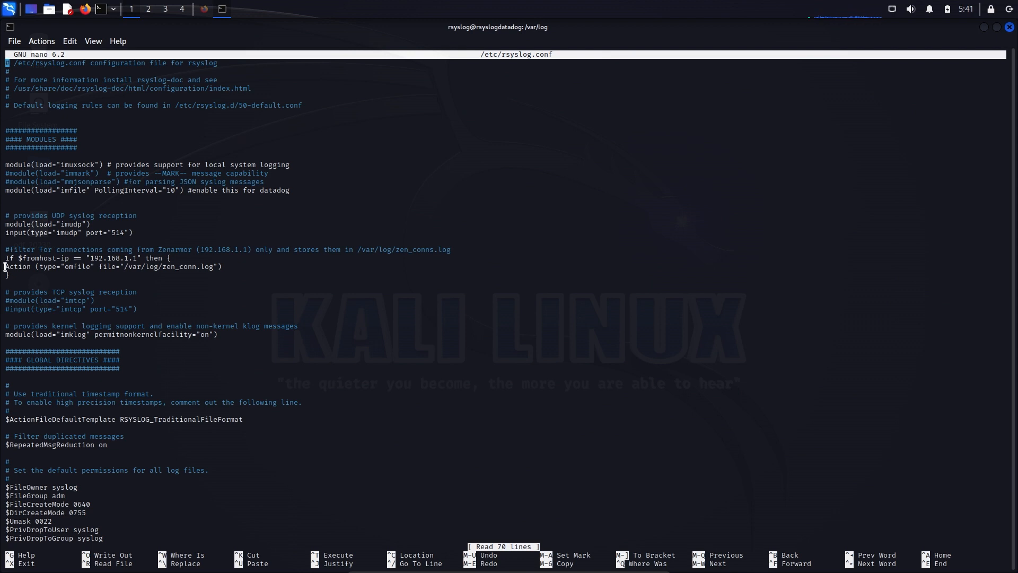
drag(5, 267, 107, 268)
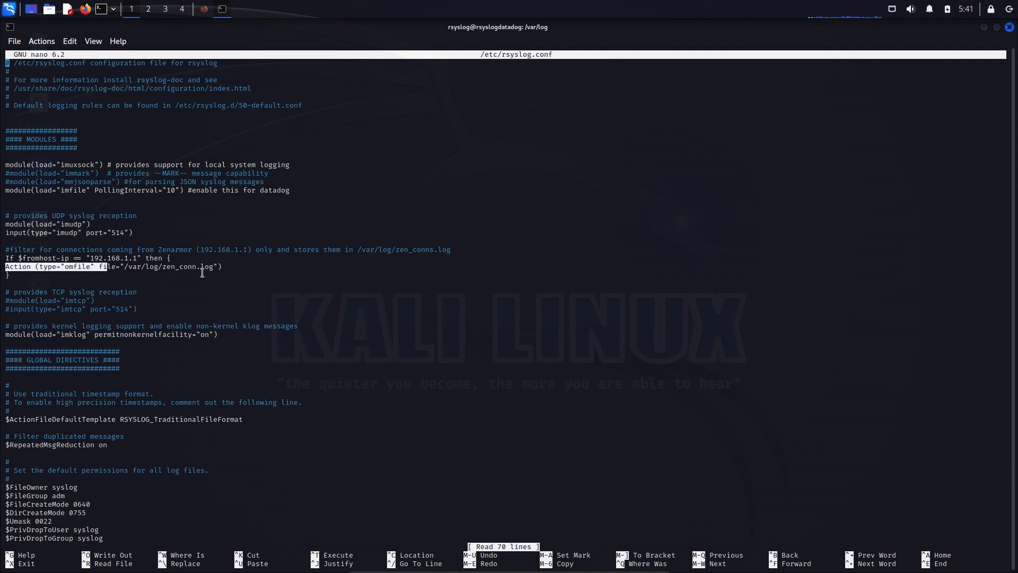
click(224, 293)
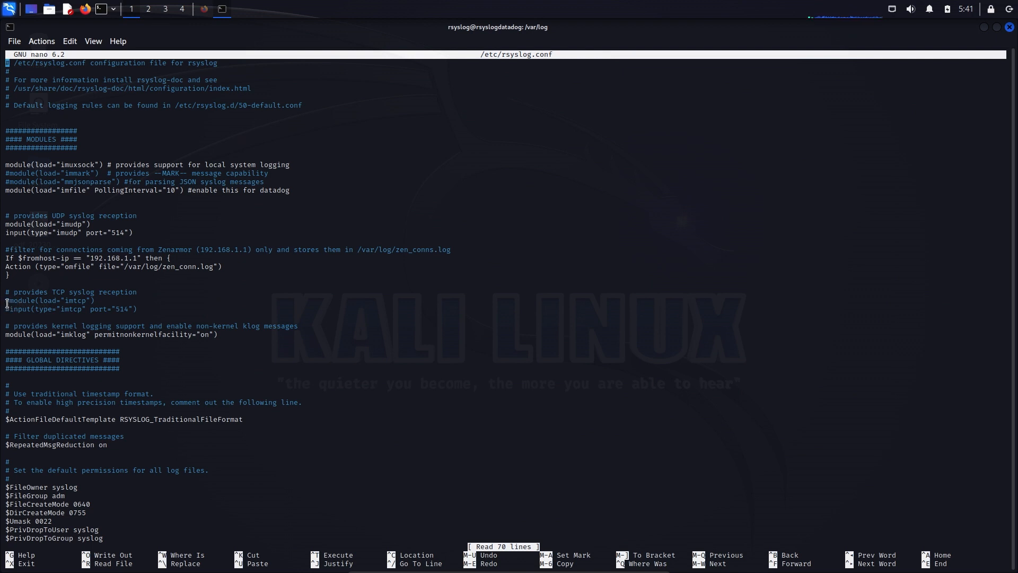
drag(7, 292, 139, 308)
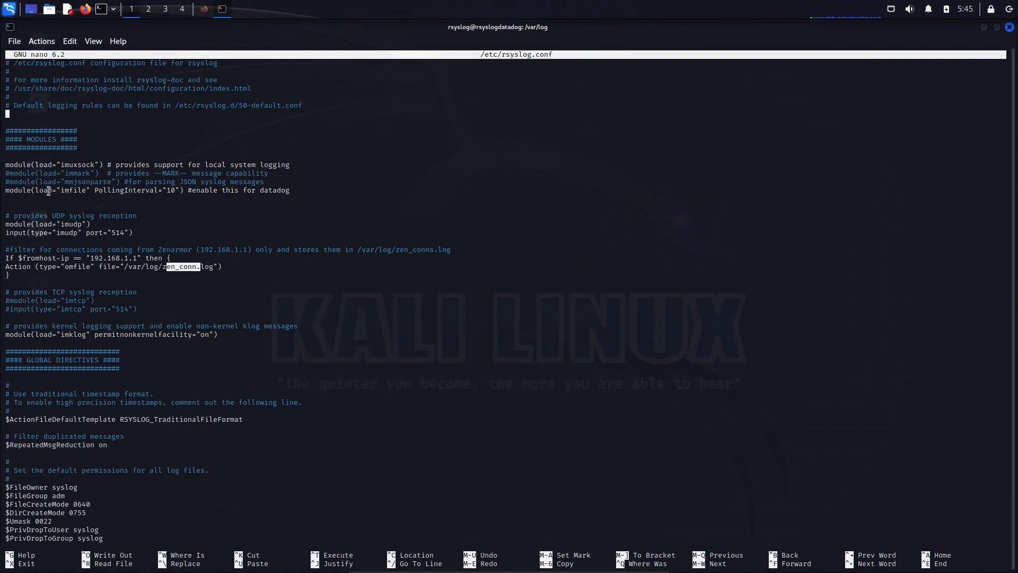
- Highlight the imfile module line in rsyslog.conf and the apt-get install rsyslog-gnutls ca-certificates command
drag(10, 193, 175, 193)
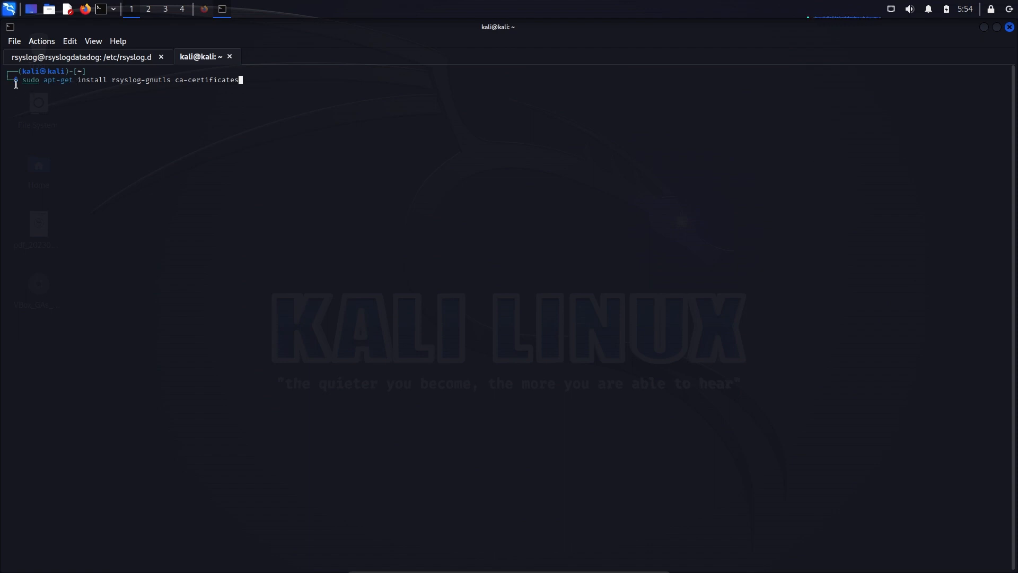
drag(27, 83, 250, 79)
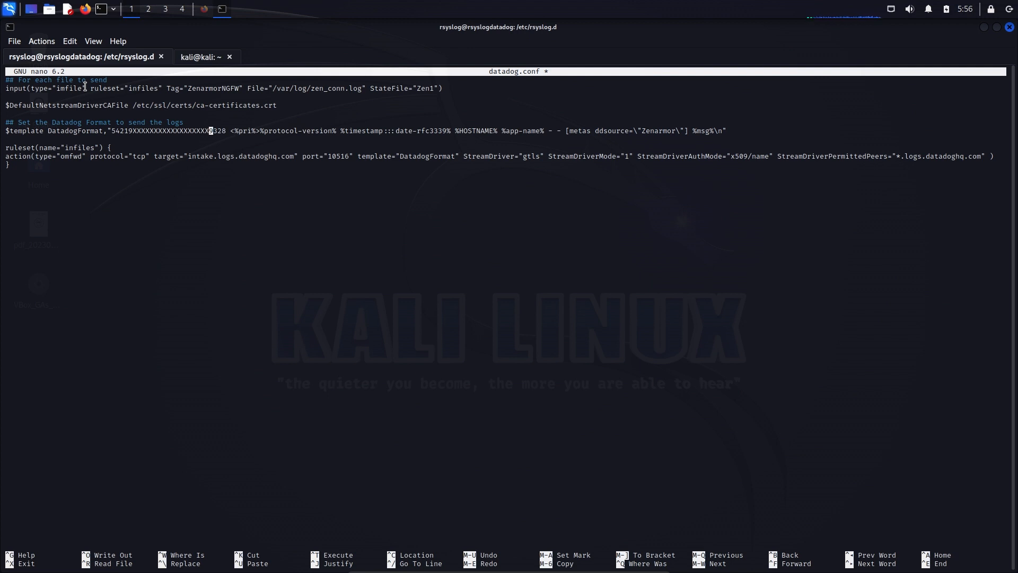
- Review datadog.conf's imfile input, DatadogFormat template with API key and ddsource, and the TLS forwarding action to intake.logs.datadoghq.com
drag(188, 88, 239, 88)
drag(314, 88, 361, 90)
drag(116, 132, 226, 135)
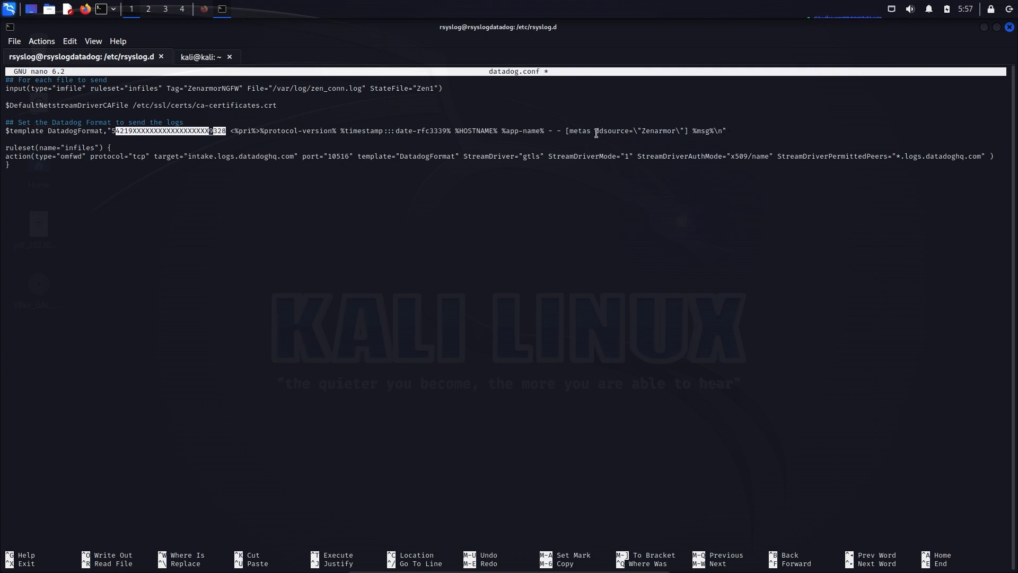
drag(596, 134, 681, 137)
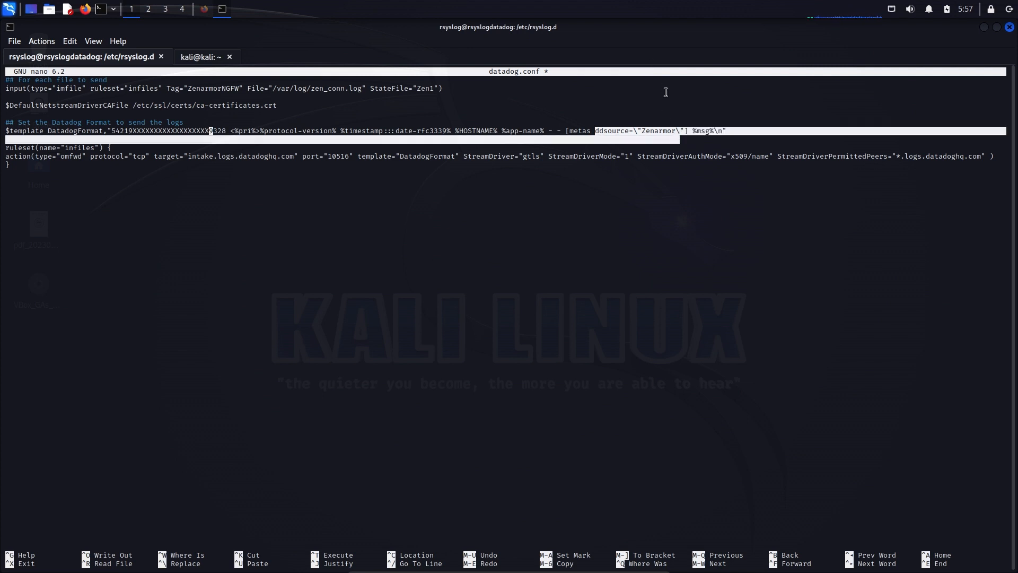
click(667, 93)
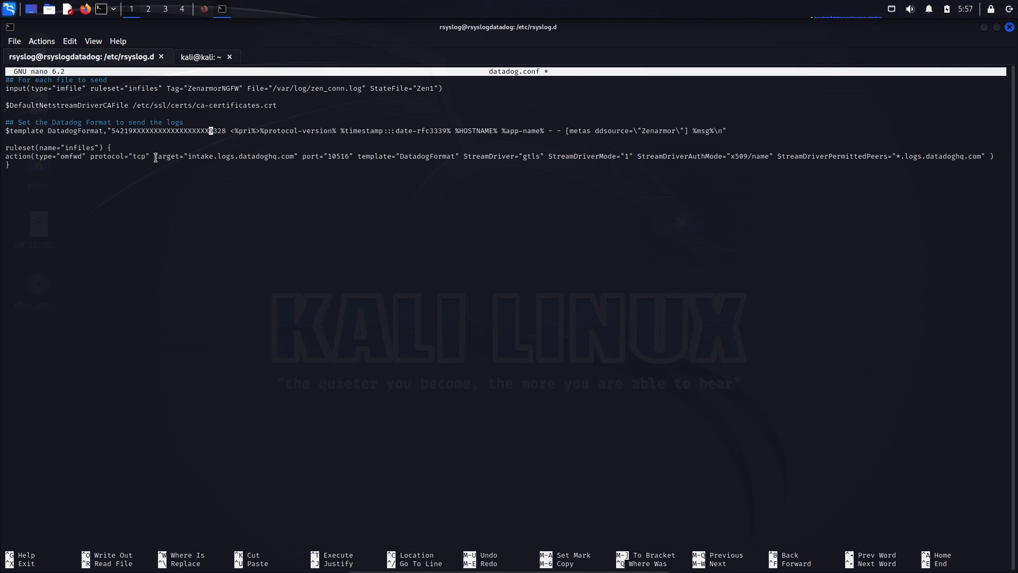
drag(154, 158, 277, 158)
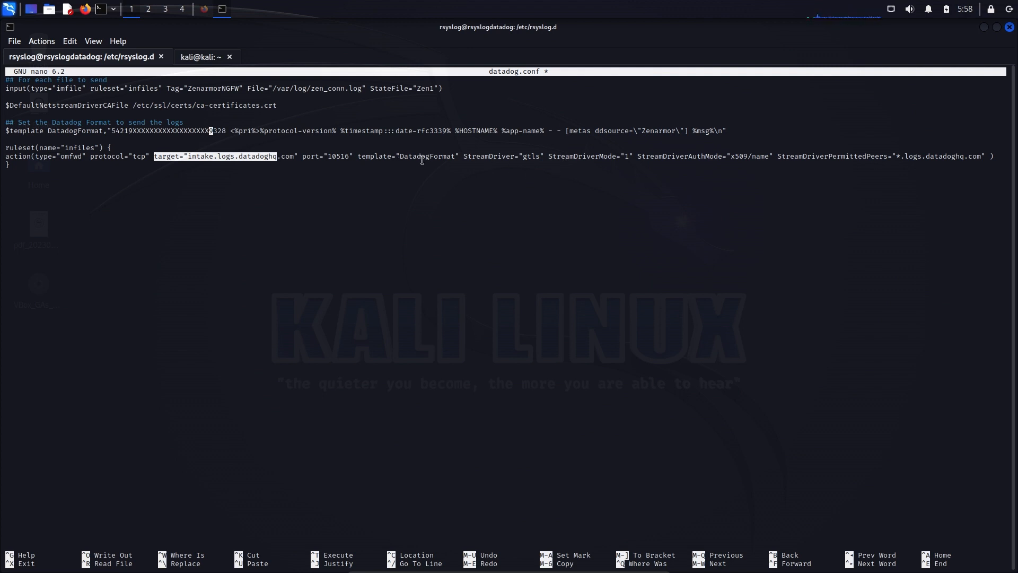
drag(417, 156, 444, 155)
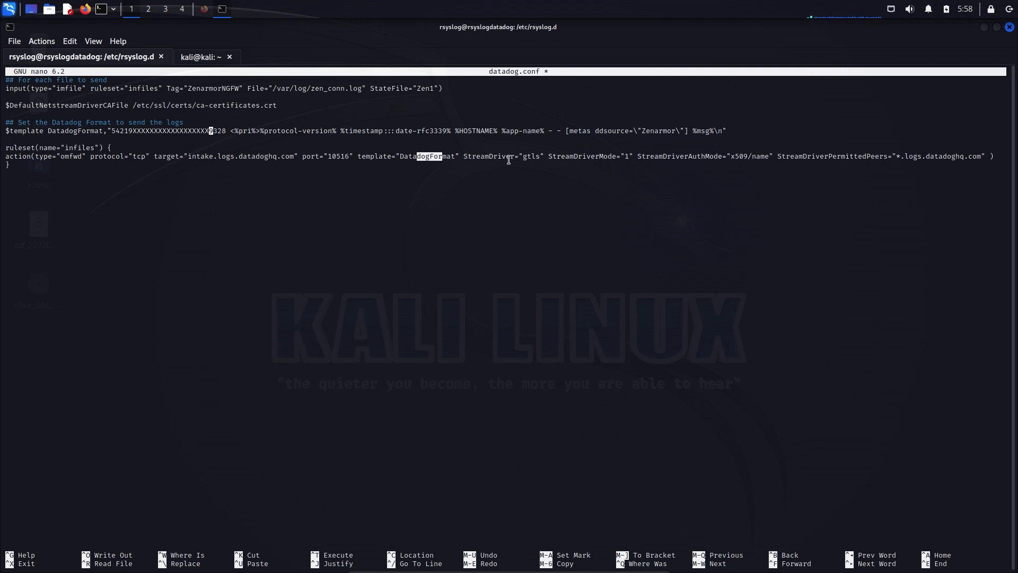
drag(523, 156, 541, 159)
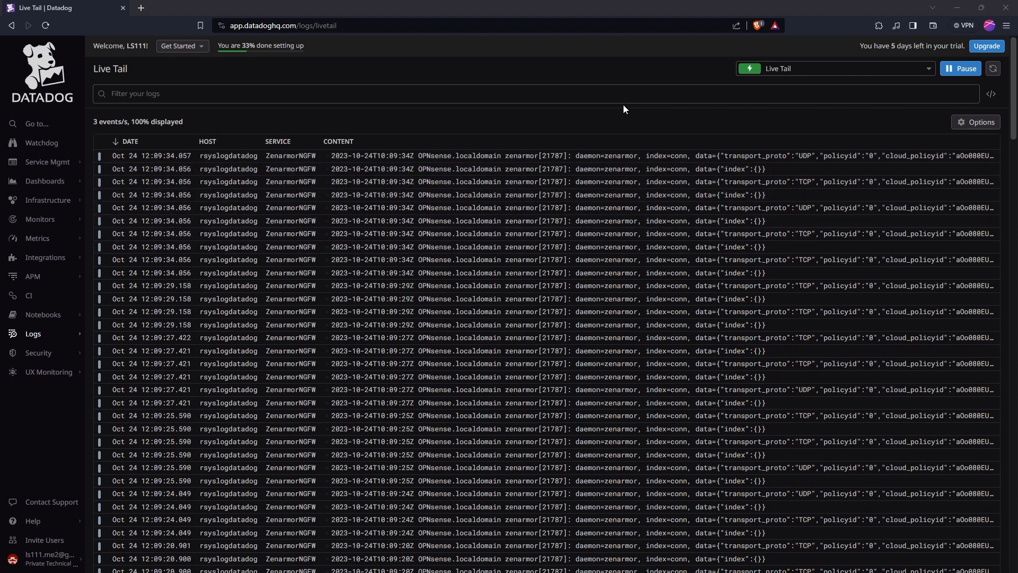
- Open Live Tail and inspect a Zenarmor log entry's full message and its JSON data field
mouse_move(36, 339)
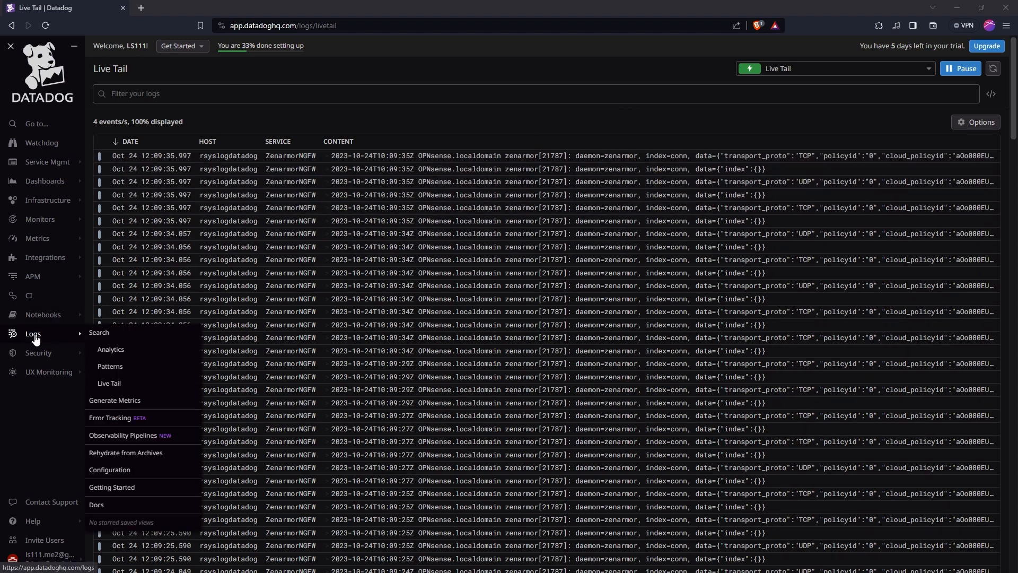
click(122, 387)
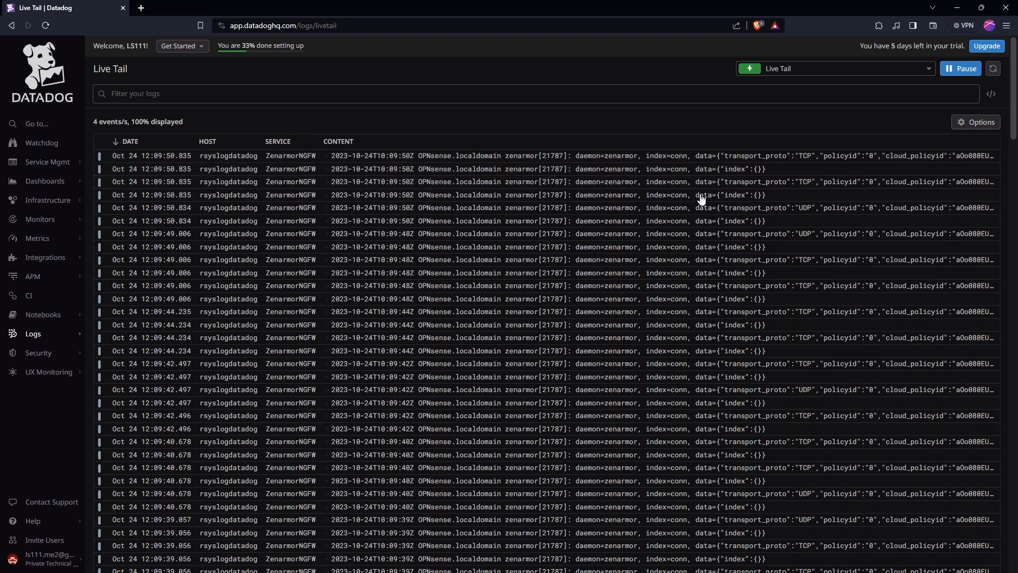
click(847, 156)
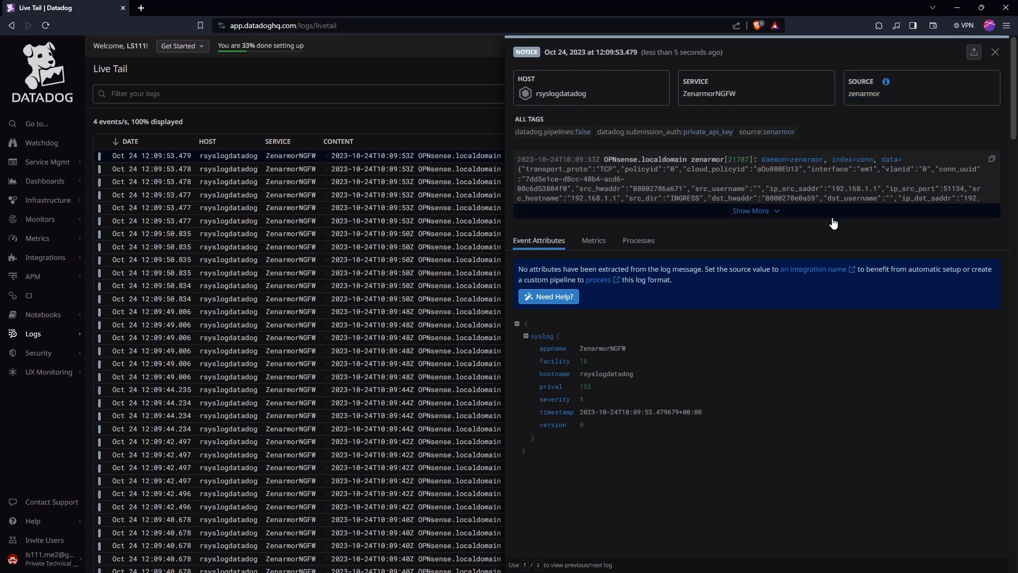
click(770, 212)
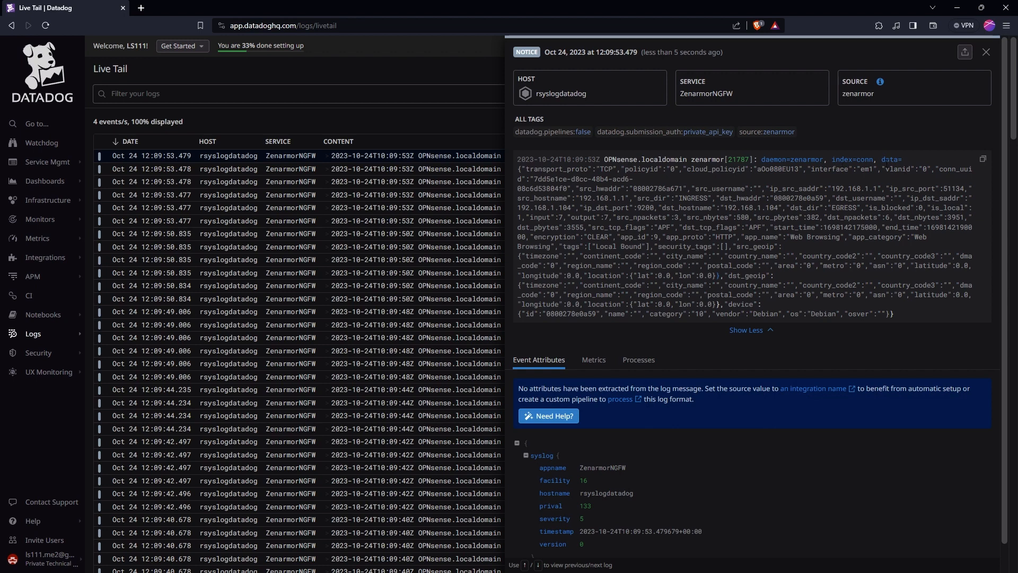
drag(883, 160, 907, 287)
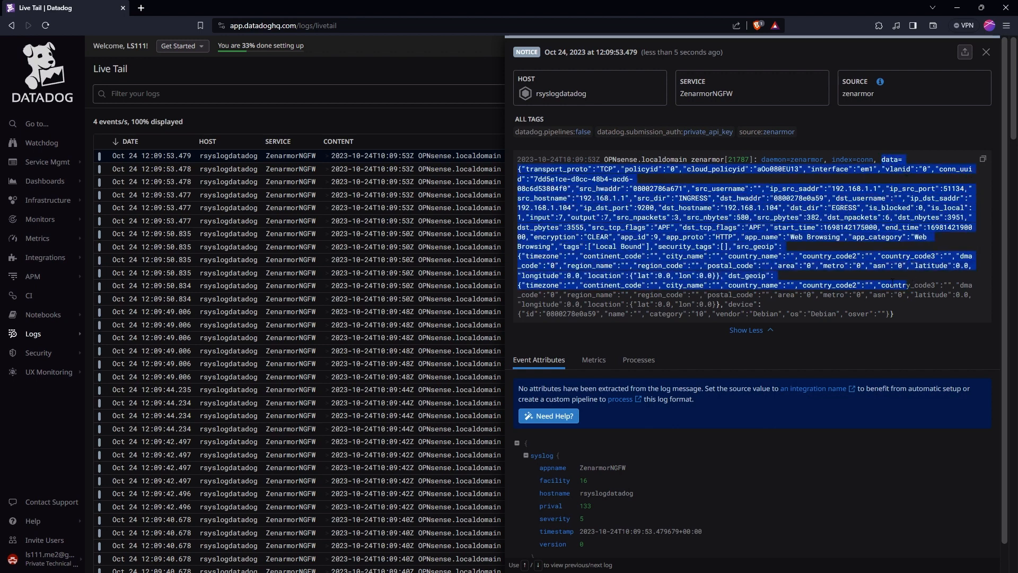
scroll(748, 454, down, 1)
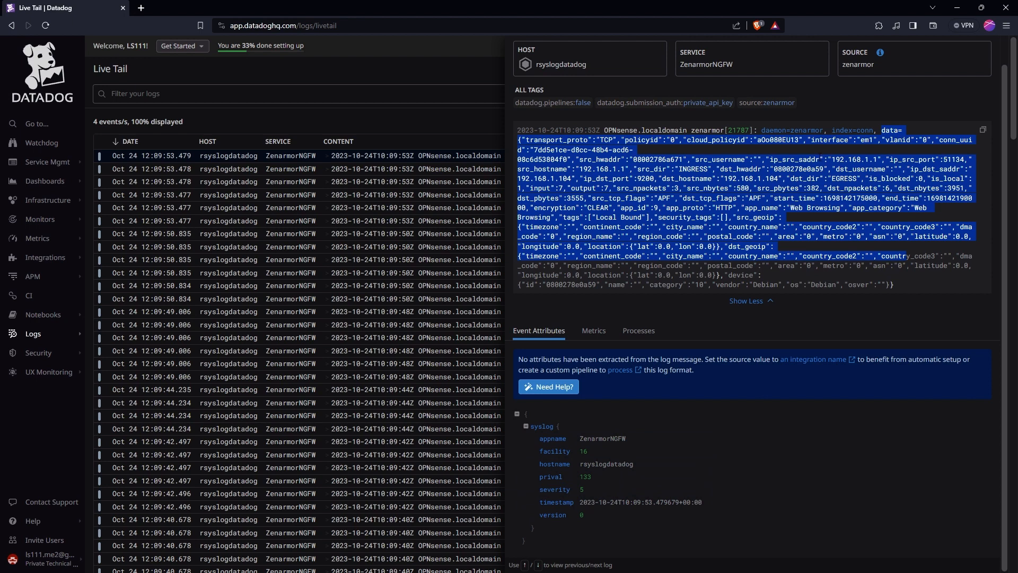
click(873, 155)
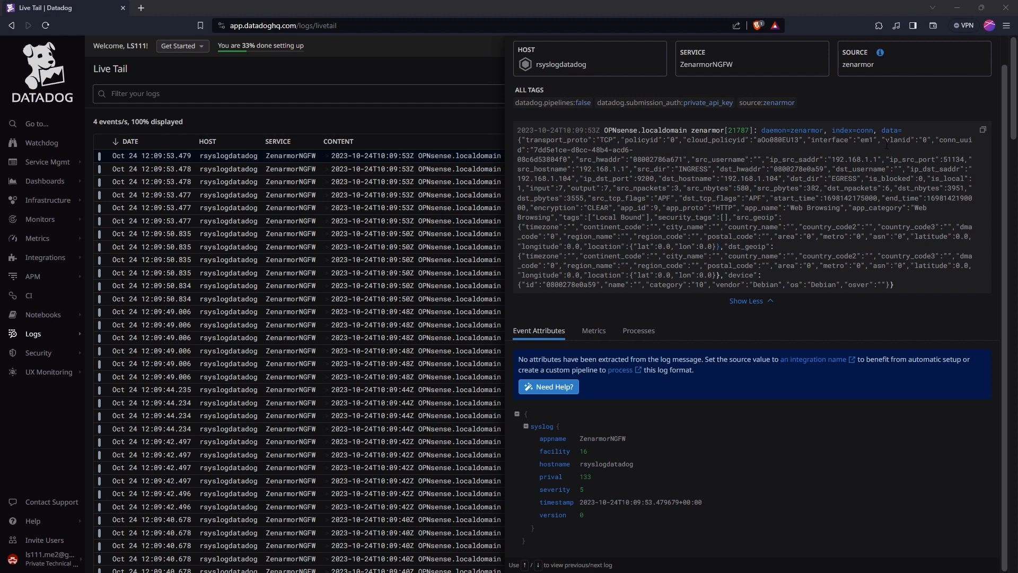
click(522, 152)
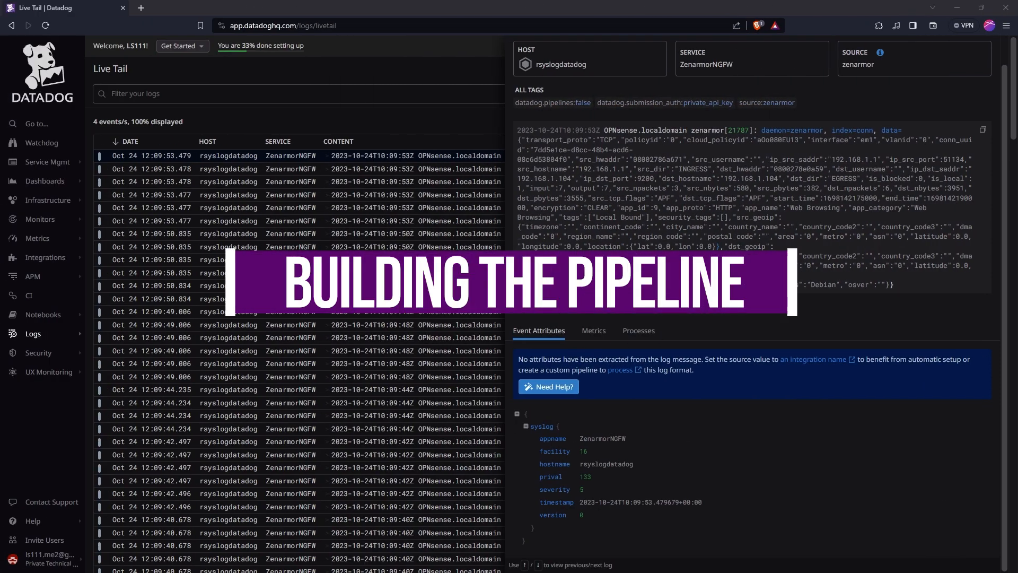
- Open the Logs configuration pipelines page
mouse_move(35, 339)
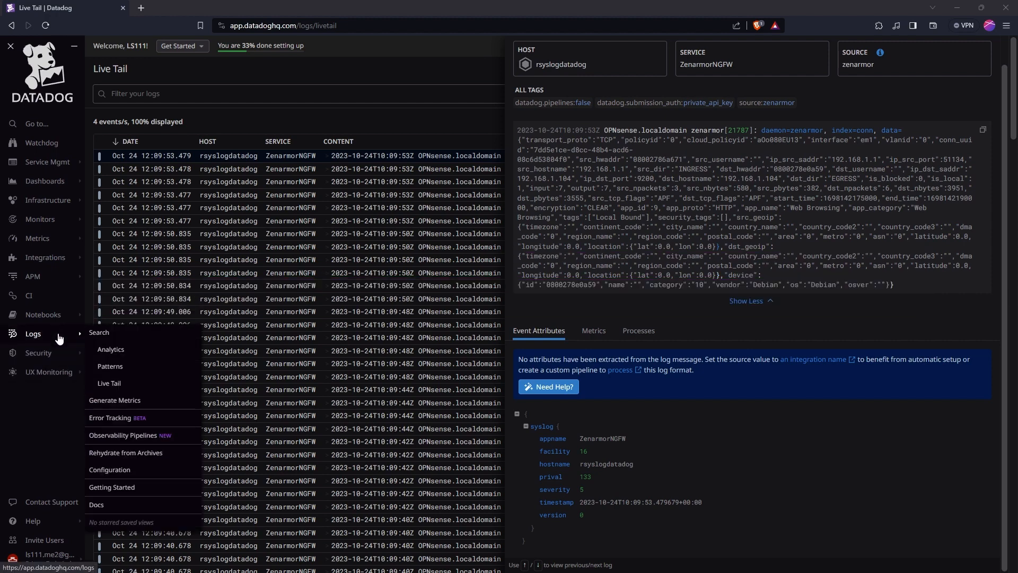
click(125, 470)
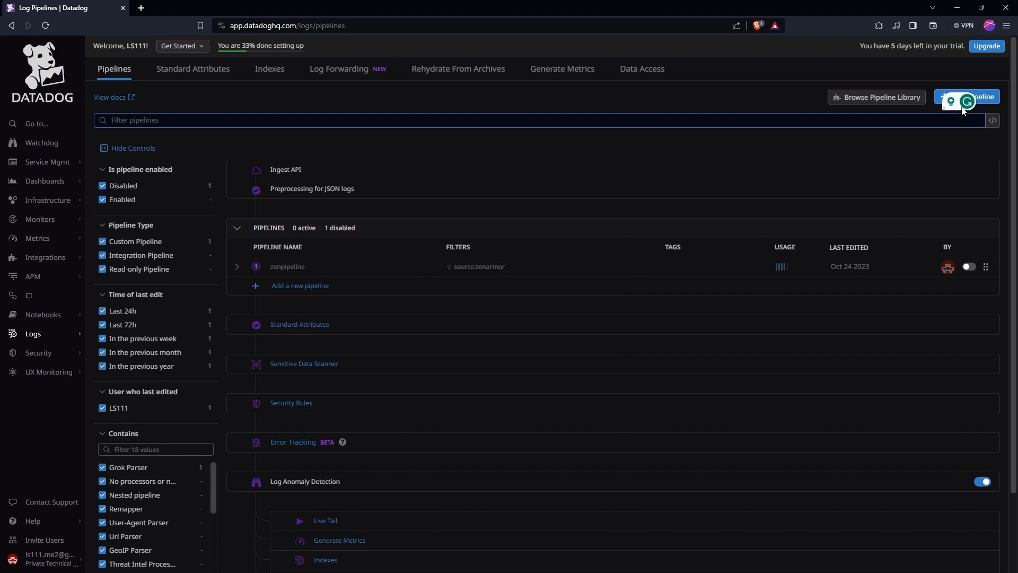
click(990, 101)
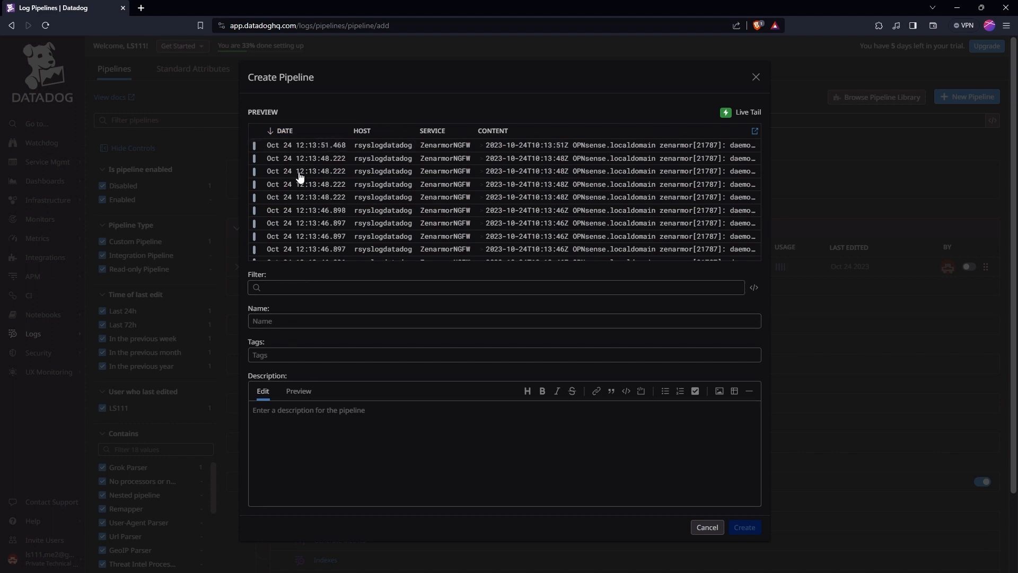
click(286, 286)
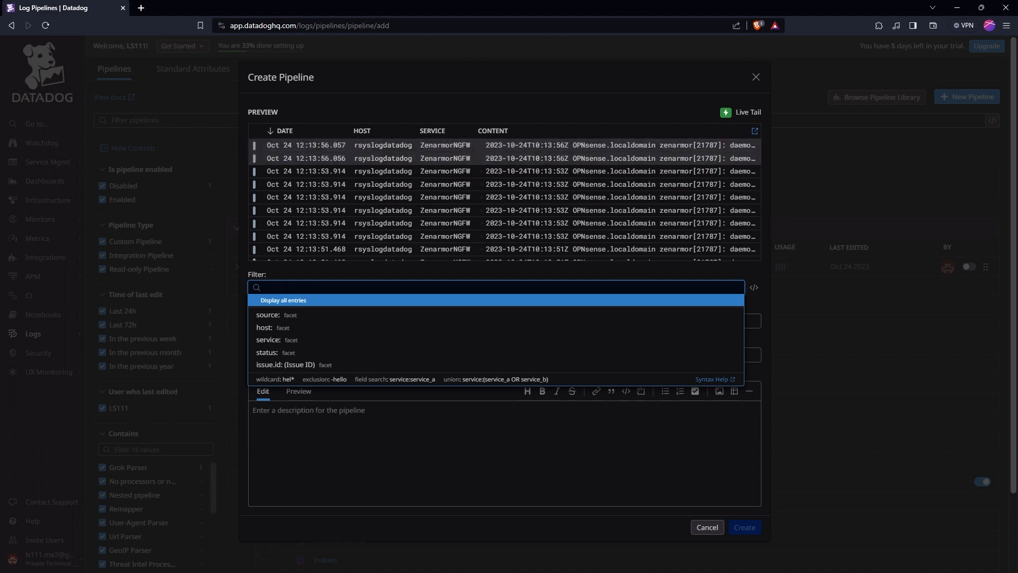
click(268, 315)
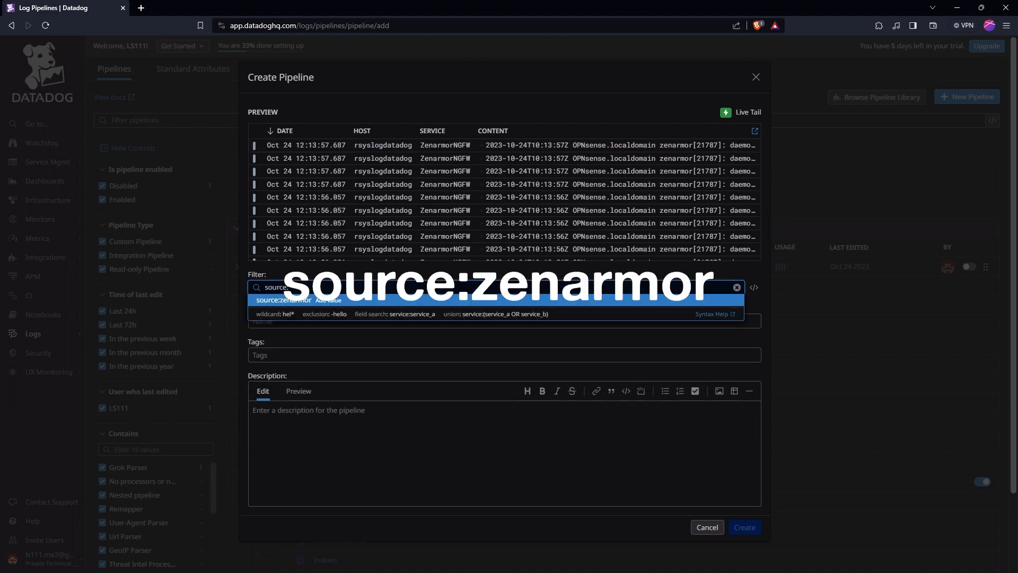
click(296, 301)
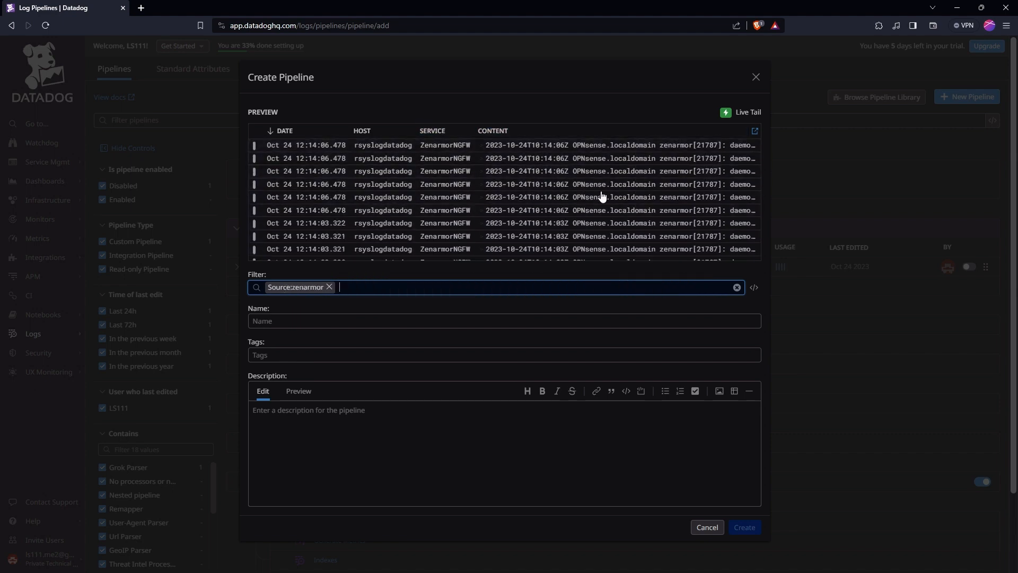
click(284, 322)
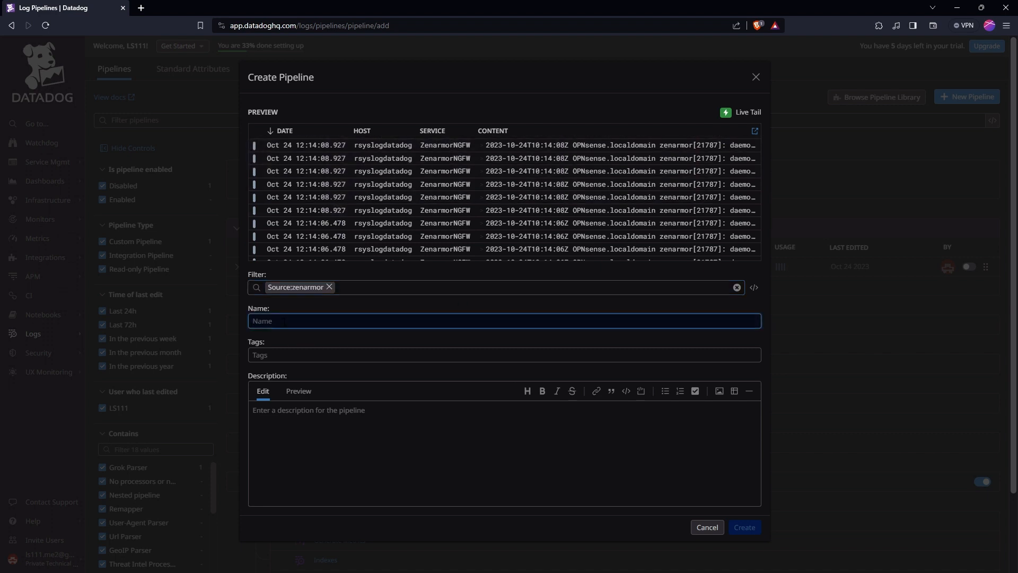
text(z)
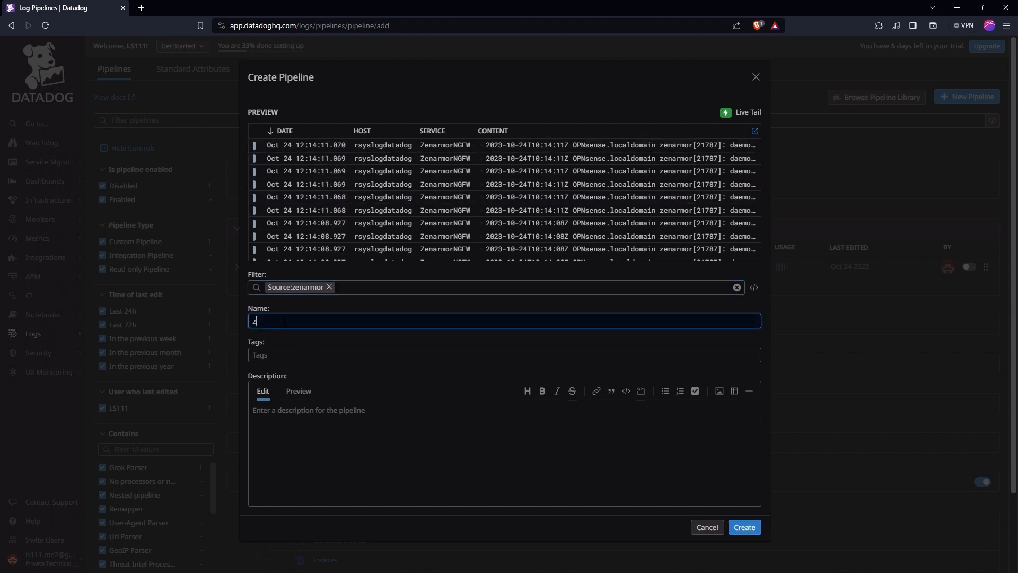
text(en-pipe)
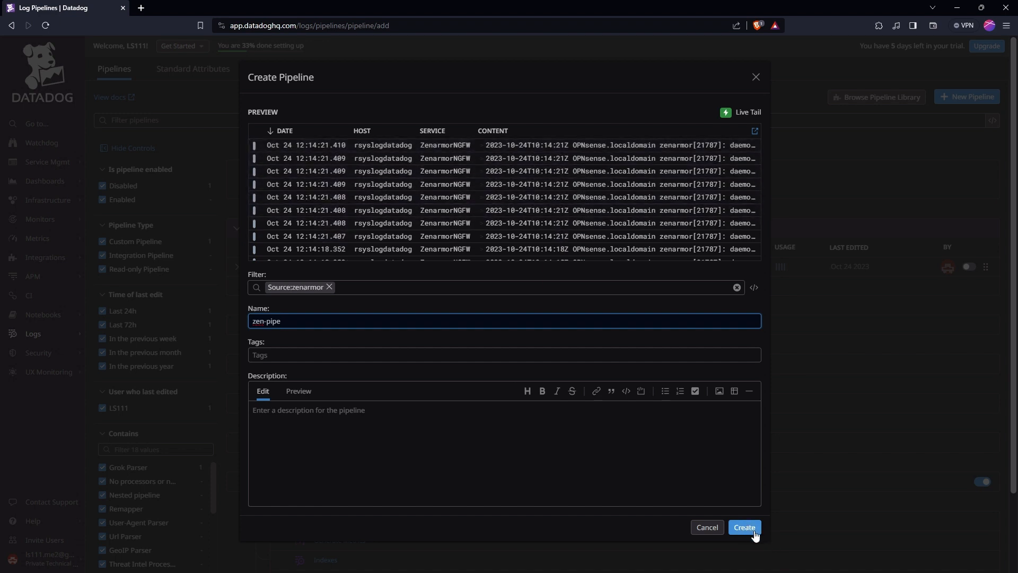
click(707, 527)
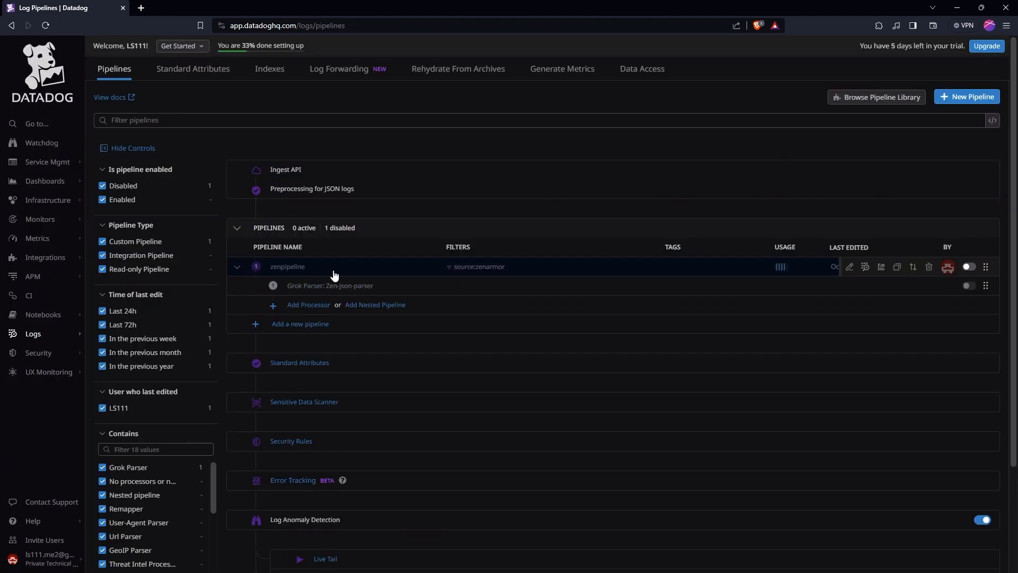
- Enable the zenpipeline log pipeline
mouse_move(803, 276)
click(847, 266)
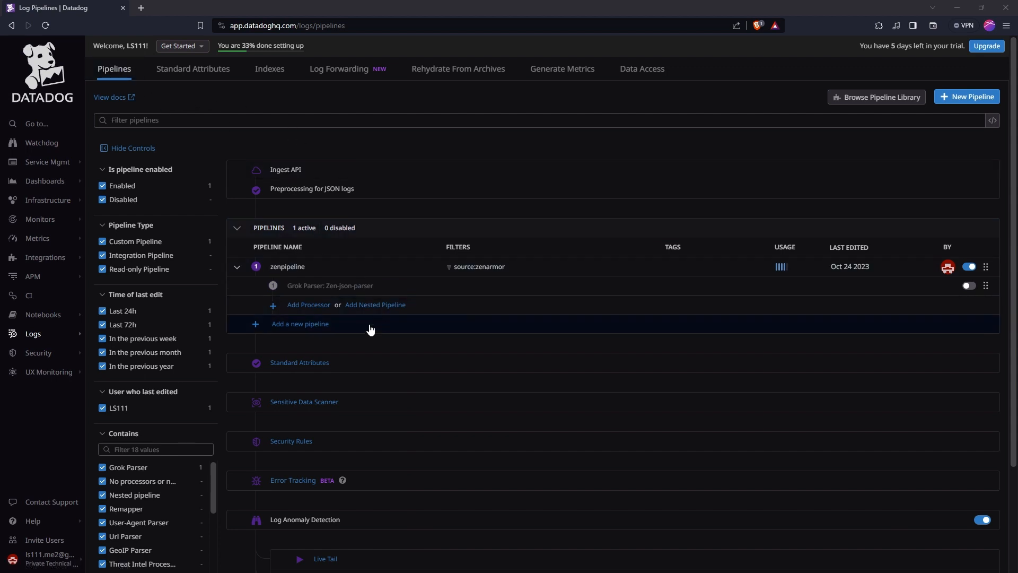
click(307, 312)
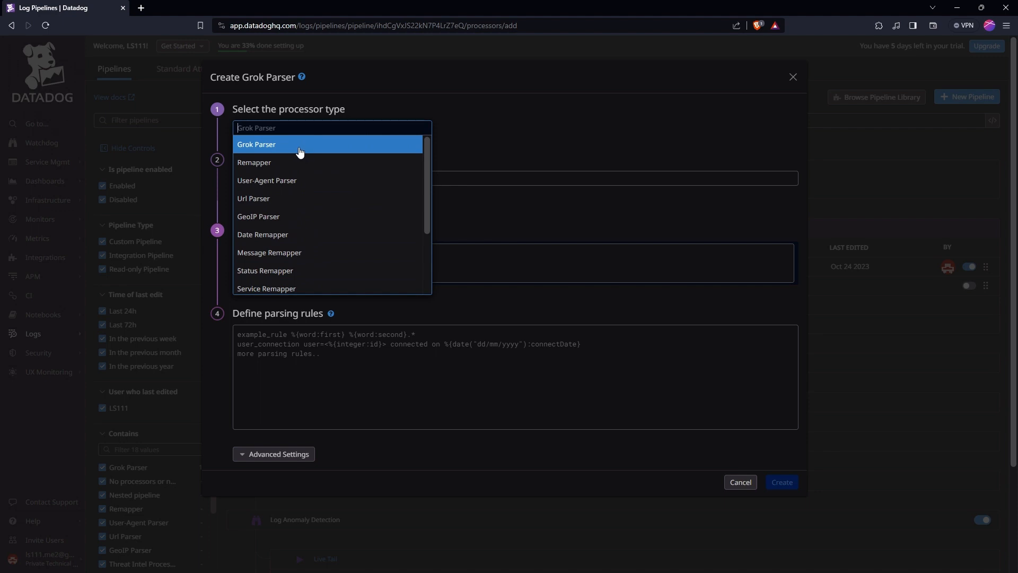
click(276, 146)
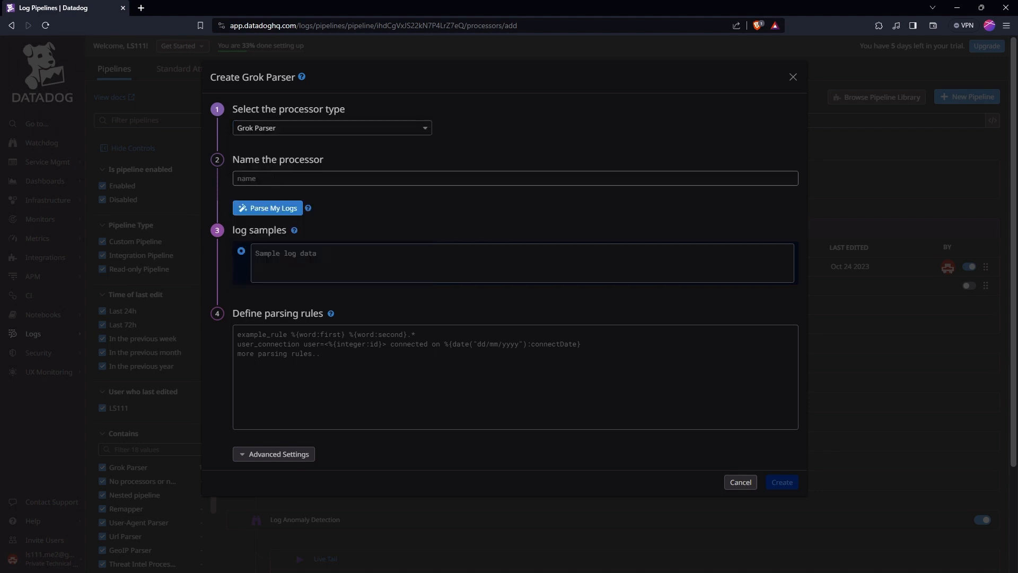
click(282, 179)
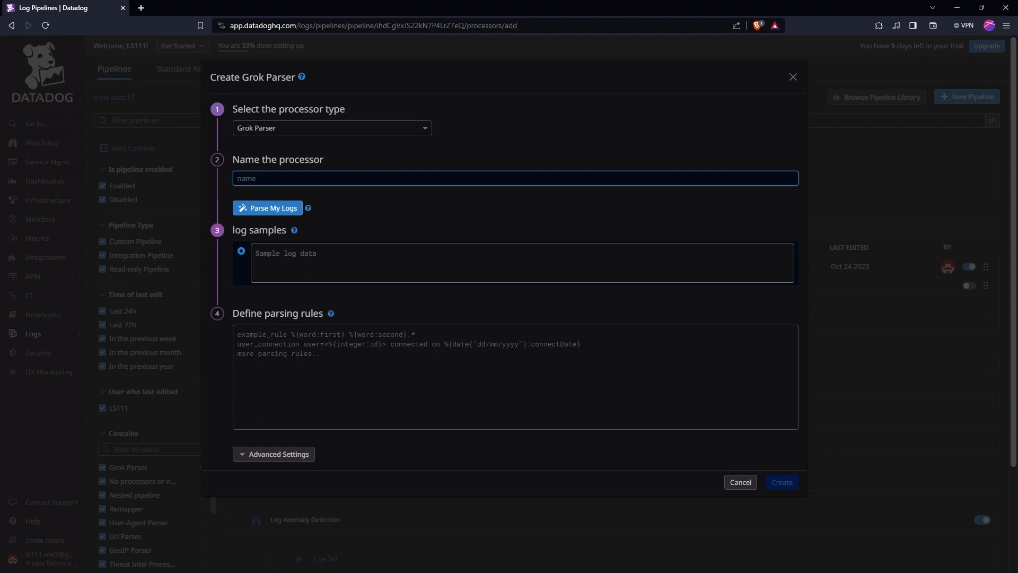
click(303, 262)
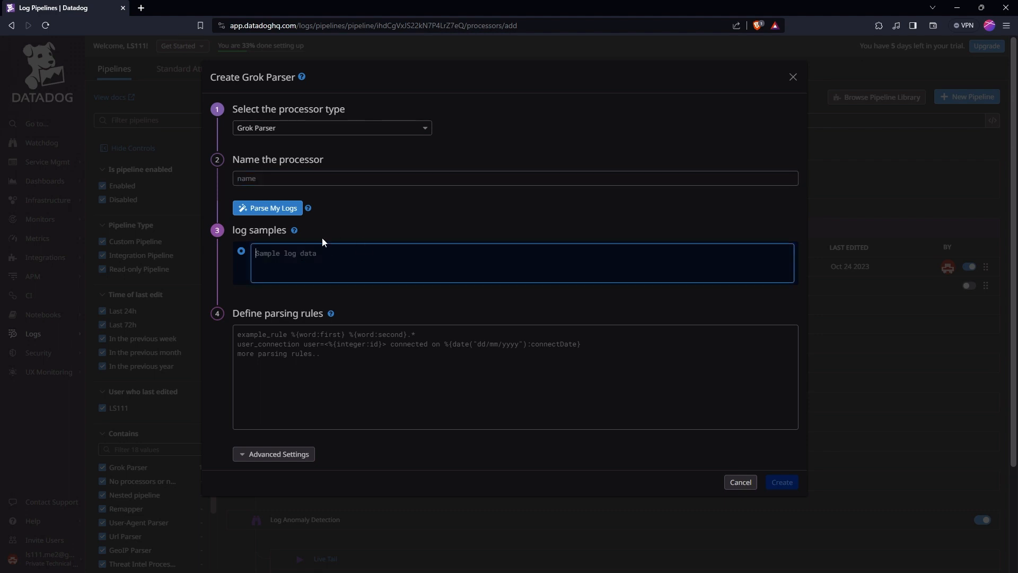
click(265, 213)
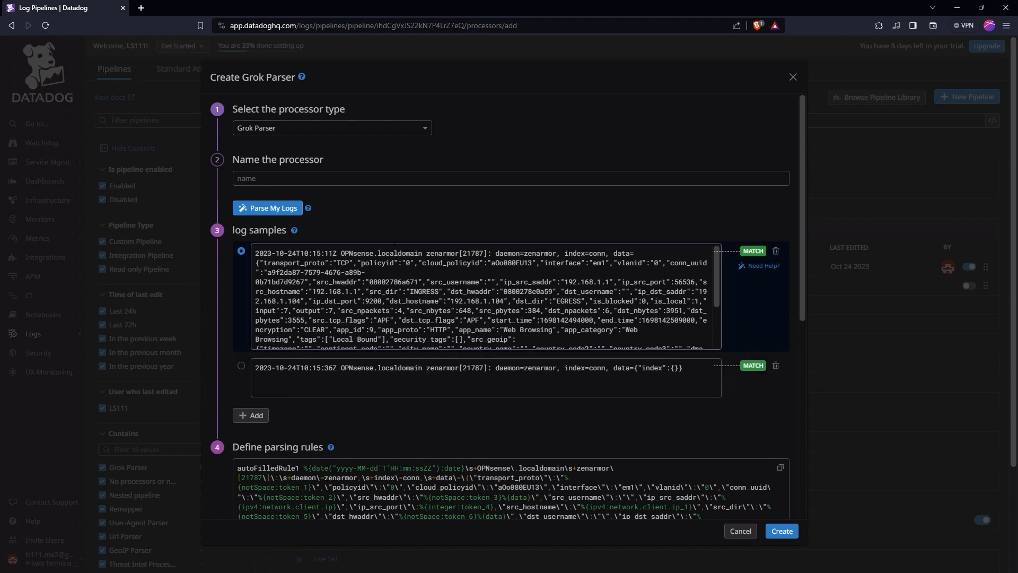
click(884, 288)
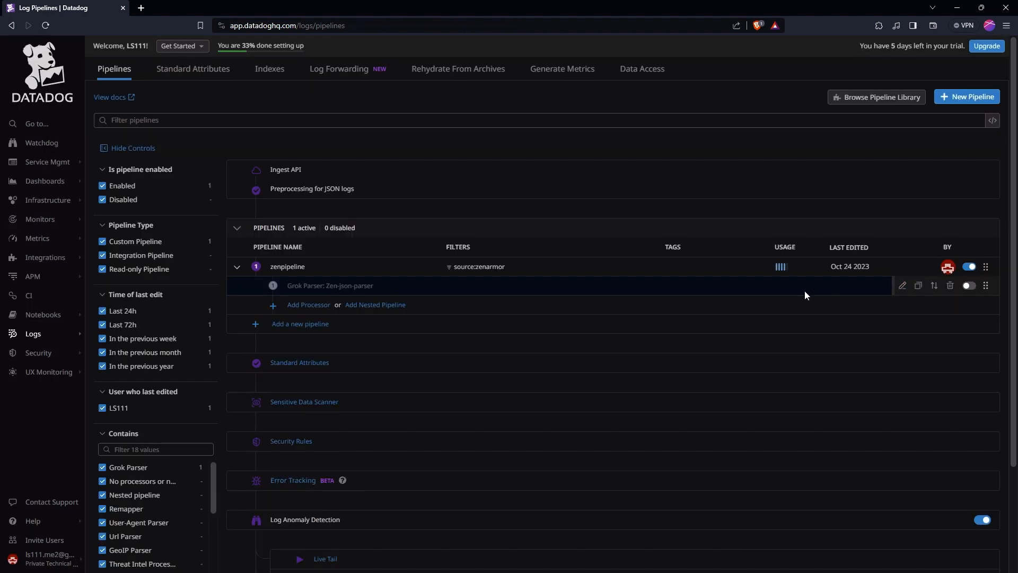
- Open the Zen-json-parser Grok processor for editing and review its log samples and parsing rules
click(902, 286)
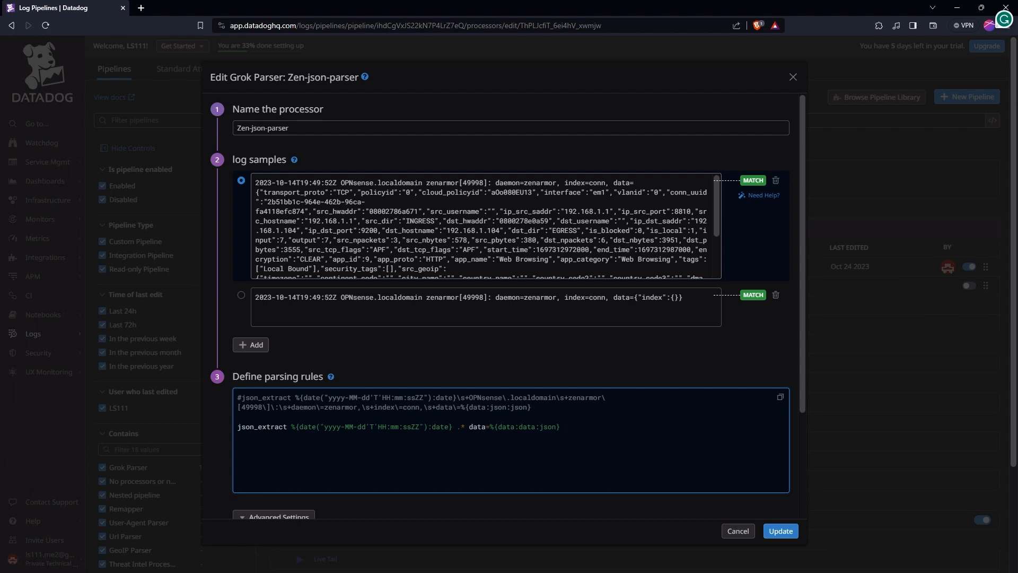
drag(255, 182, 654, 167)
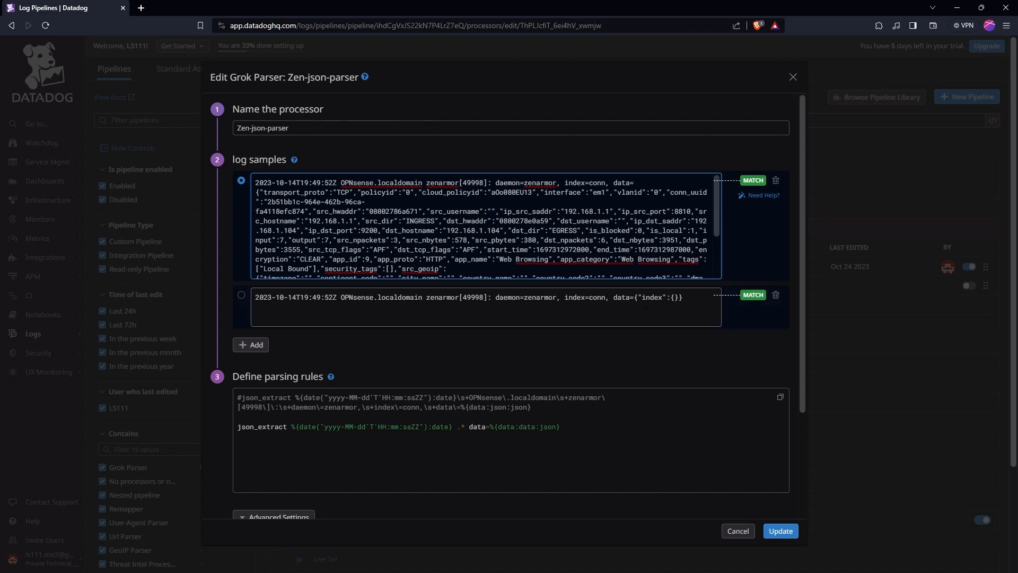
- Delete the second, empty log sample from the Zen-json-parser Grok processor
click(775, 295)
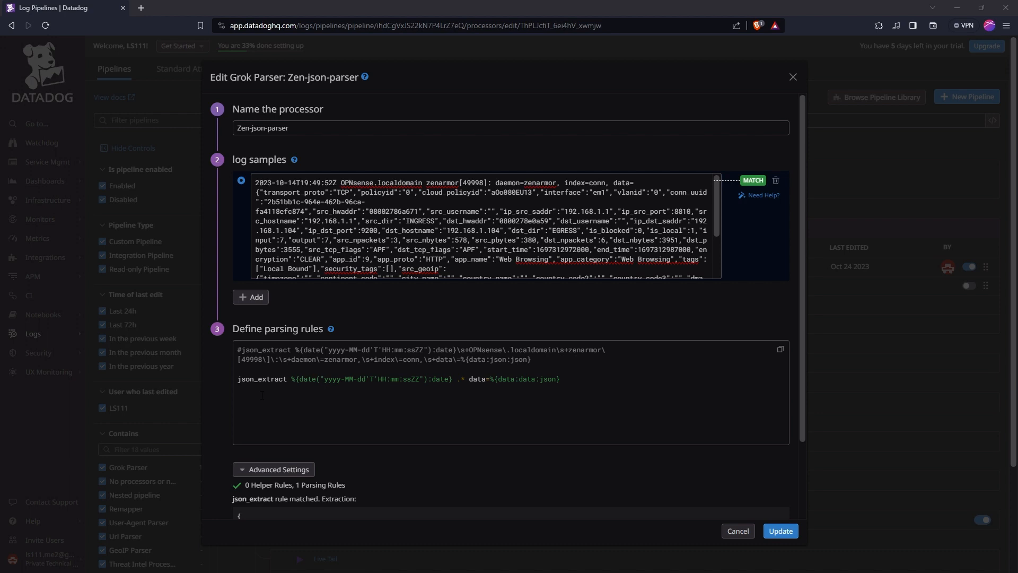
drag(534, 360, 239, 350)
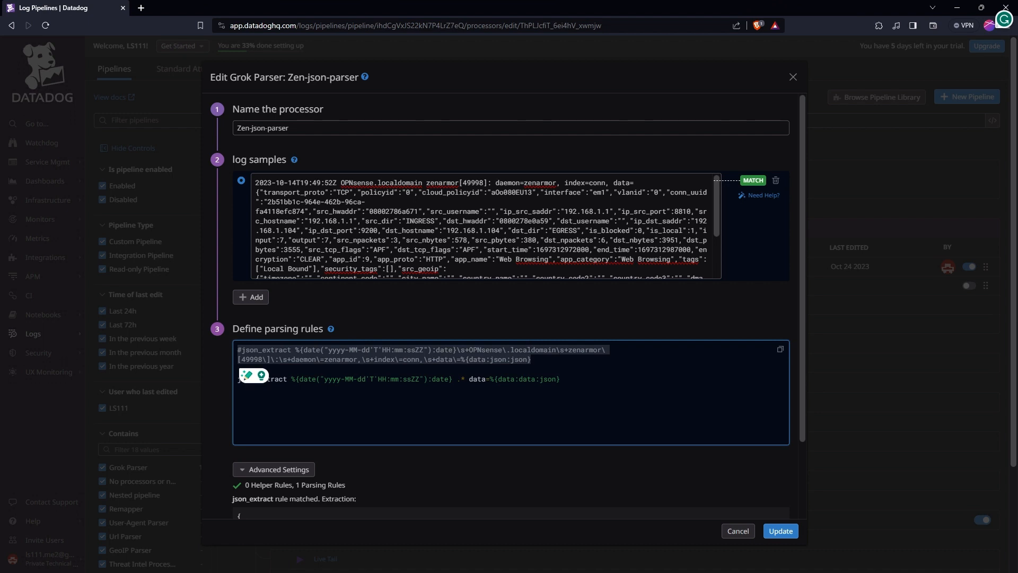
click(238, 369)
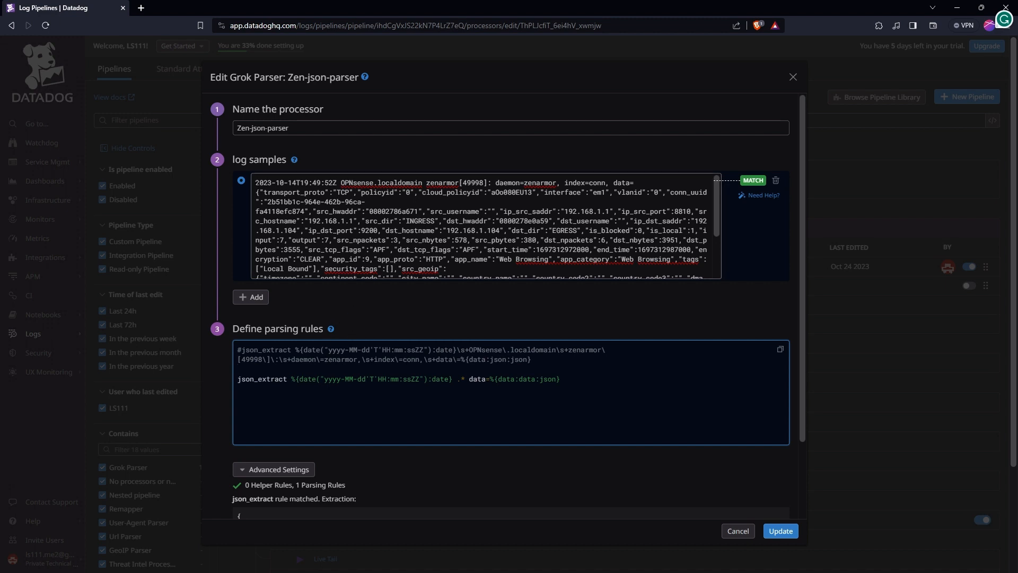
- Compare the log sample's timestamp, header and data portion with the json_extract parsing rule
drag(256, 183, 337, 182)
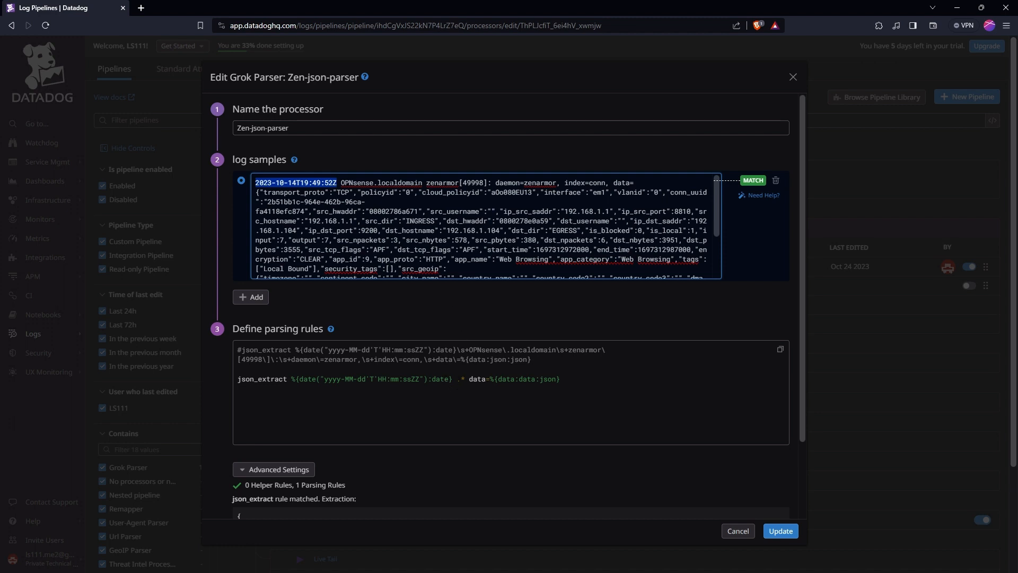
drag(609, 182, 340, 183)
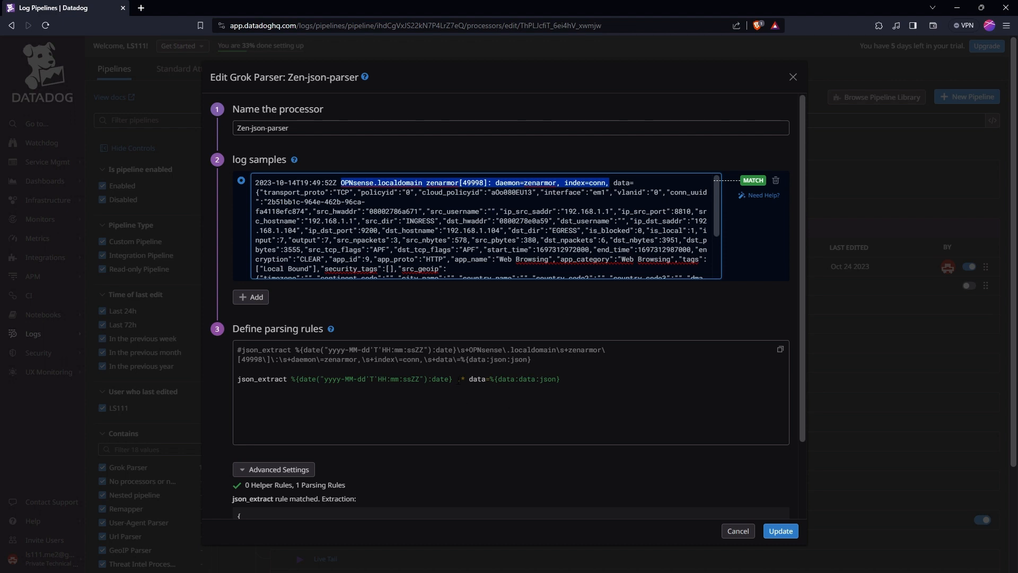
click(459, 379)
drag(465, 379, 457, 379)
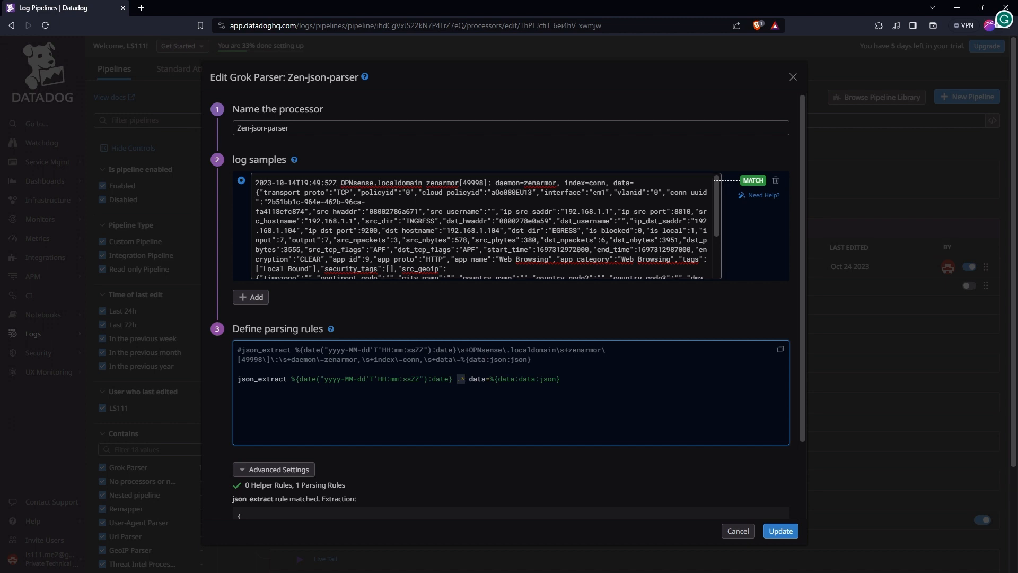
drag(614, 183, 341, 183)
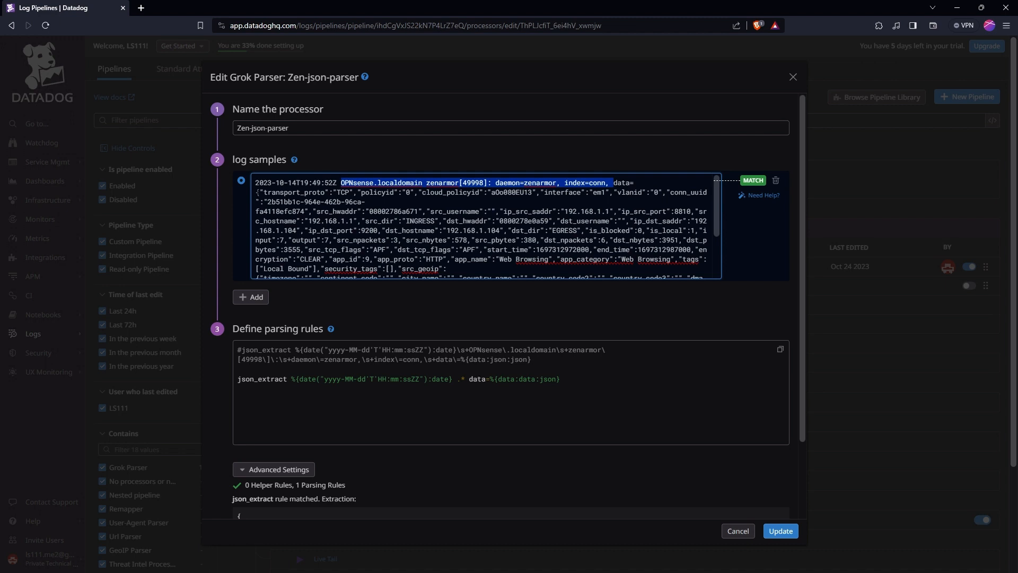
drag(258, 192, 488, 261)
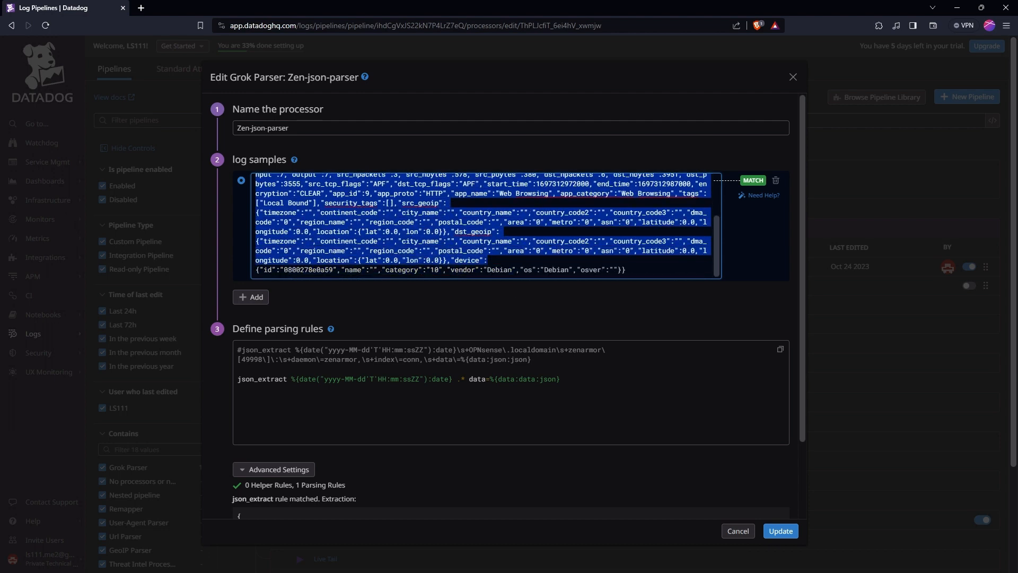
scroll(487, 261, up, 4)
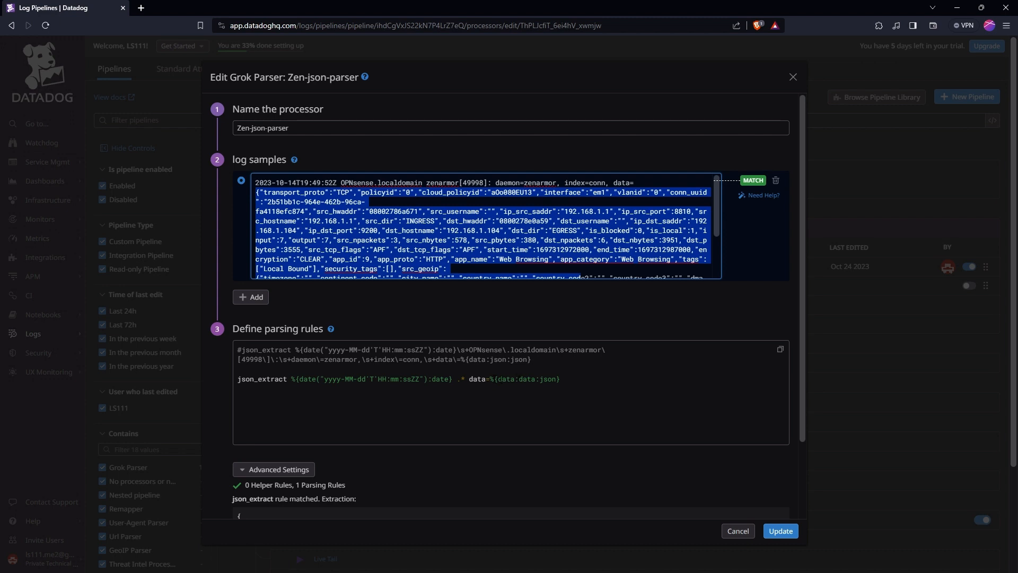
drag(498, 380, 514, 380)
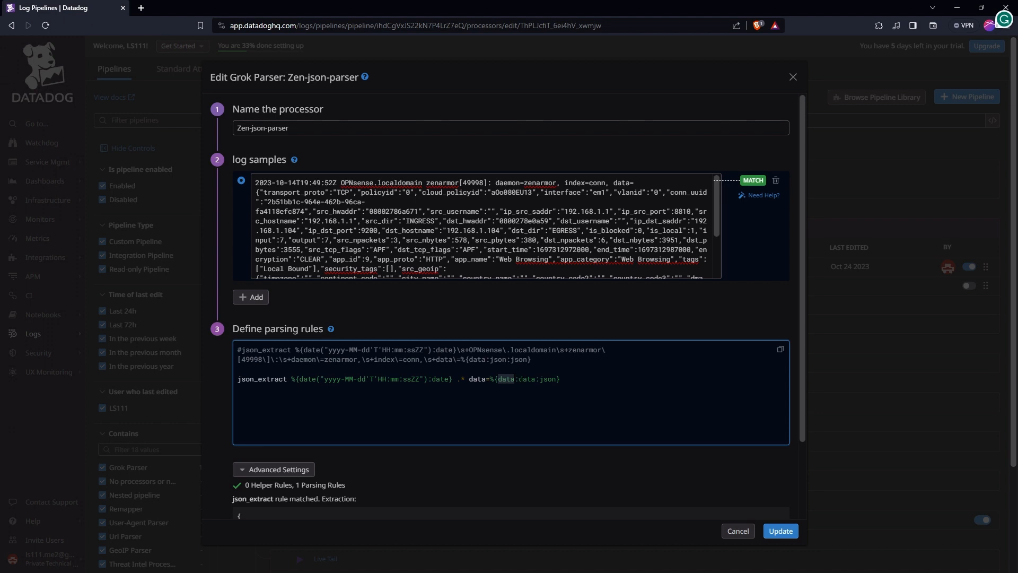
drag(519, 379, 559, 380)
scroll(661, 454, down, 2)
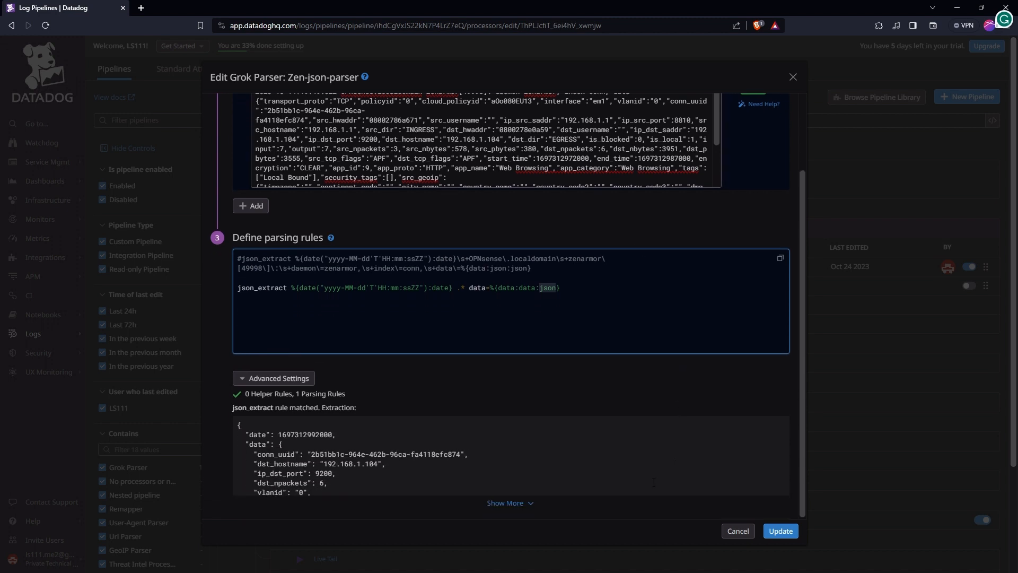
- Expand and review the json_extract rule's extraction output for the date and nested data attributes
click(517, 503)
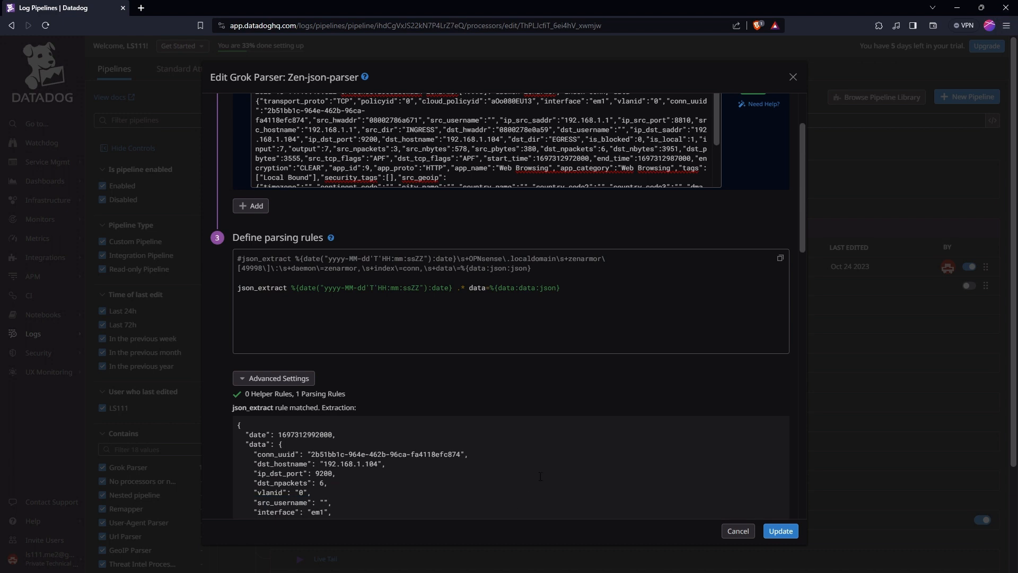
scroll(517, 503, down, 2)
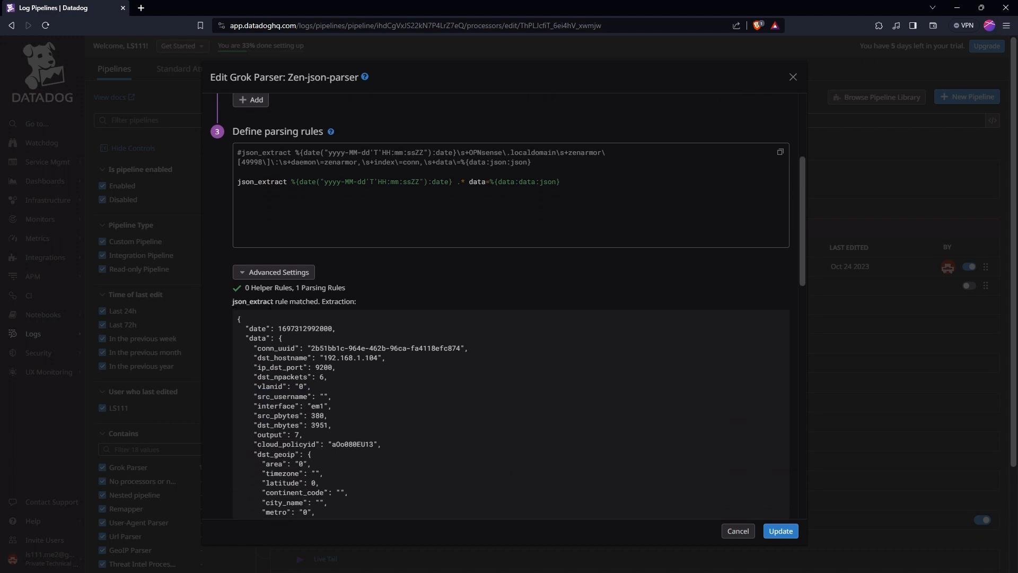
scroll(271, 295, up, 1)
scroll(354, 373, down, 1)
scroll(355, 373, down, 1)
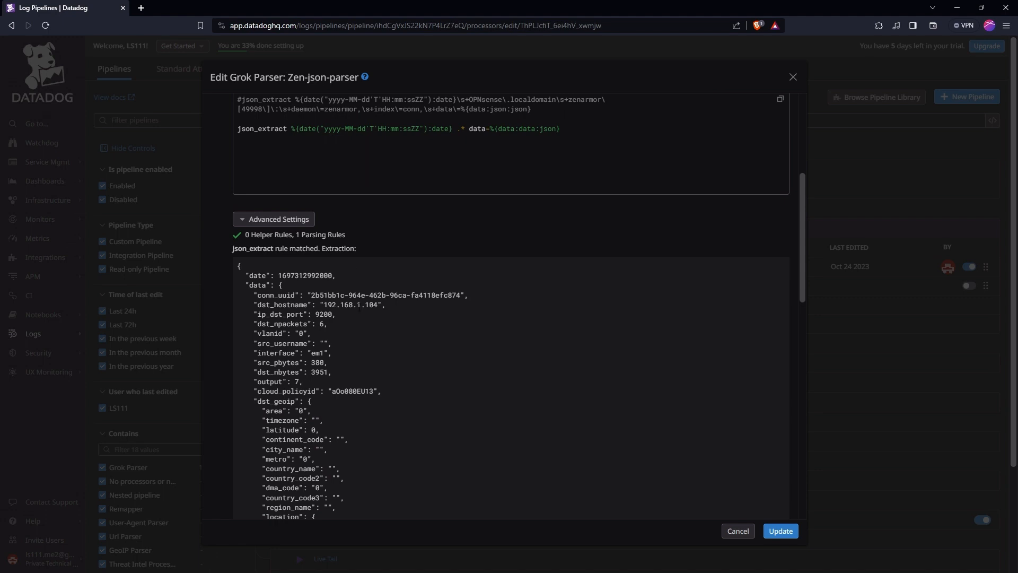
scroll(377, 350, down, 1)
scroll(385, 358, down, 2)
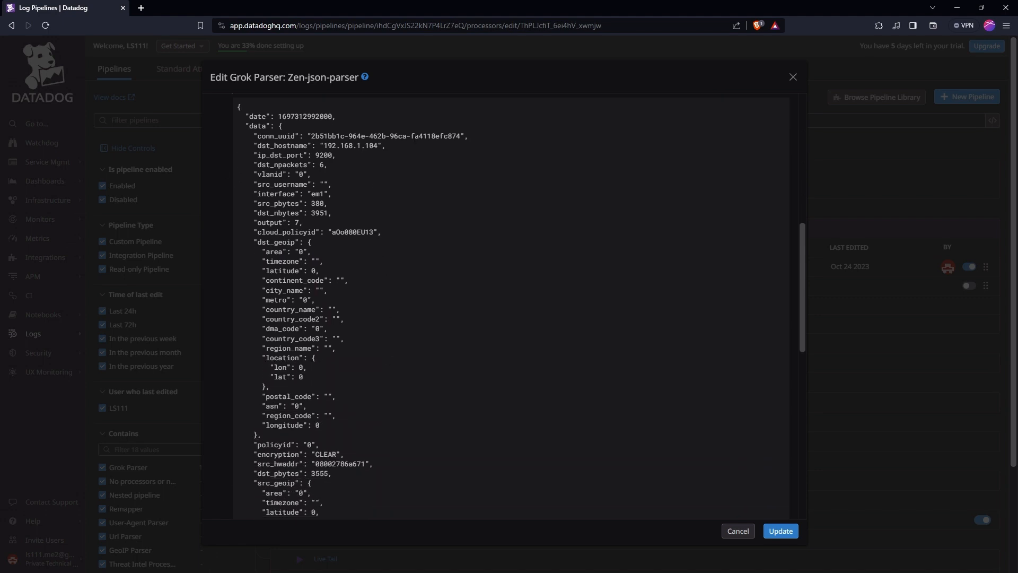
scroll(384, 322, up, 1)
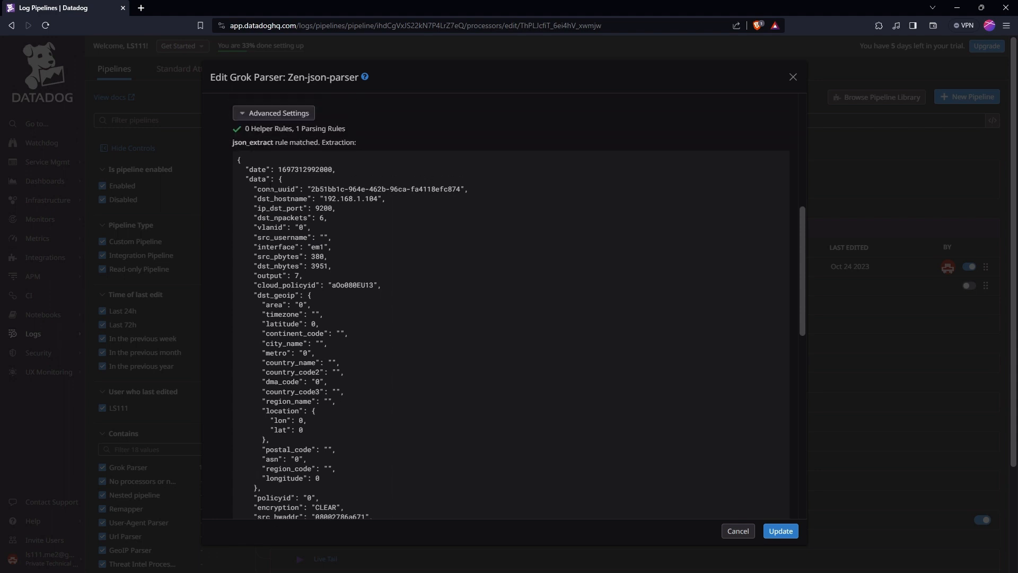
scroll(337, 232, up, 1)
drag(249, 231, 330, 222)
drag(249, 231, 282, 232)
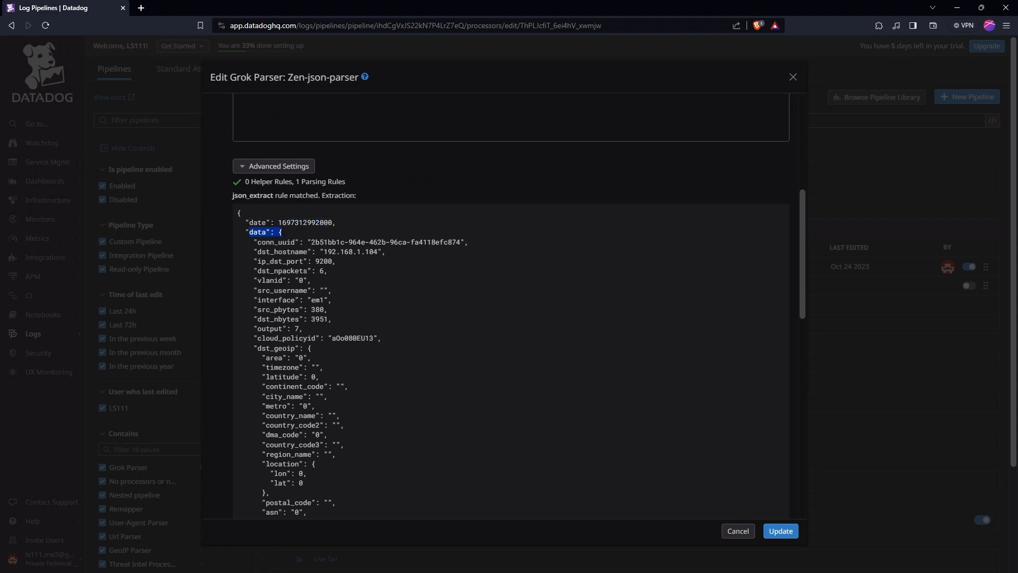
scroll(310, 279, down, 1)
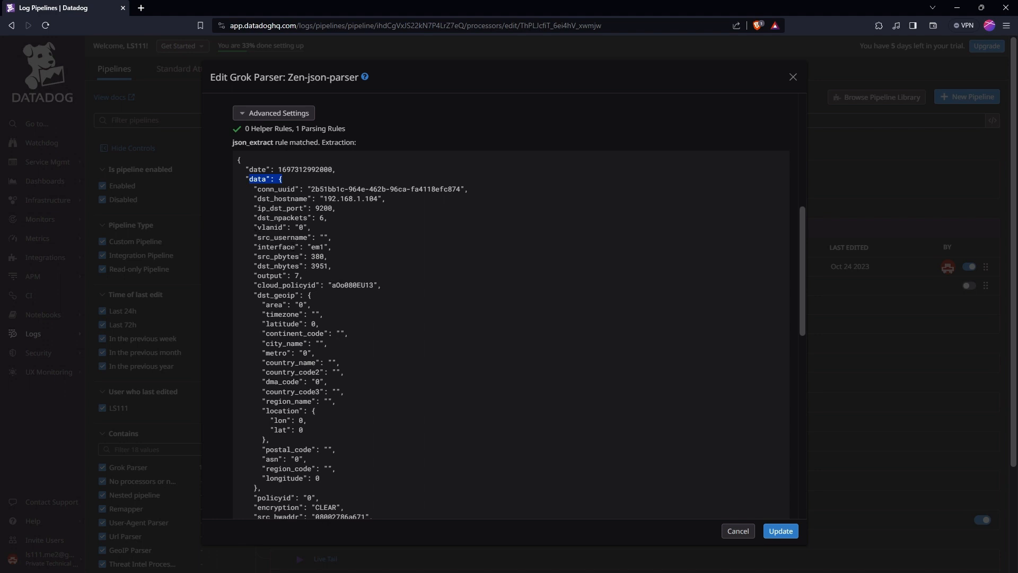
scroll(318, 281, down, 5)
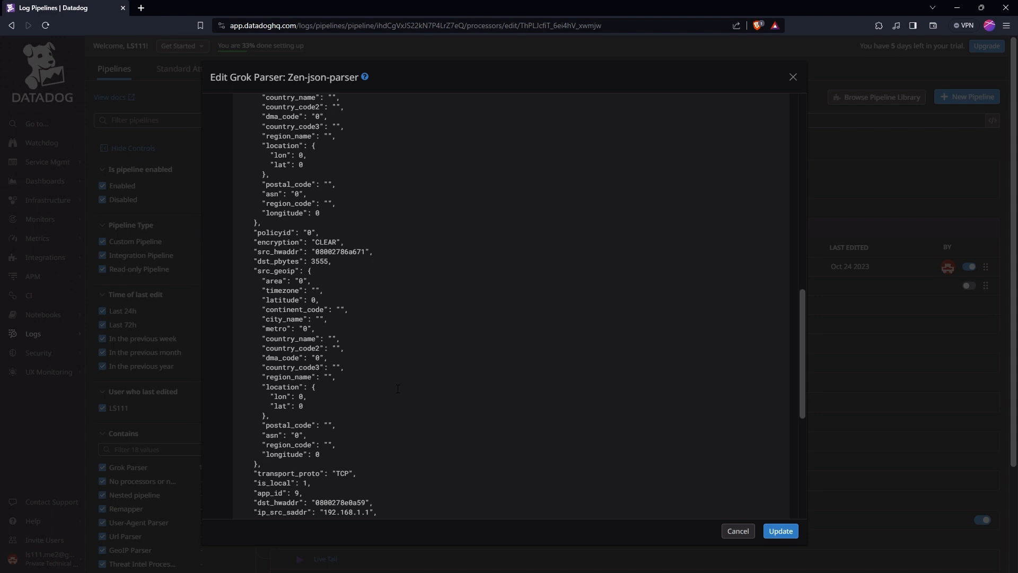
scroll(397, 389, down, 2)
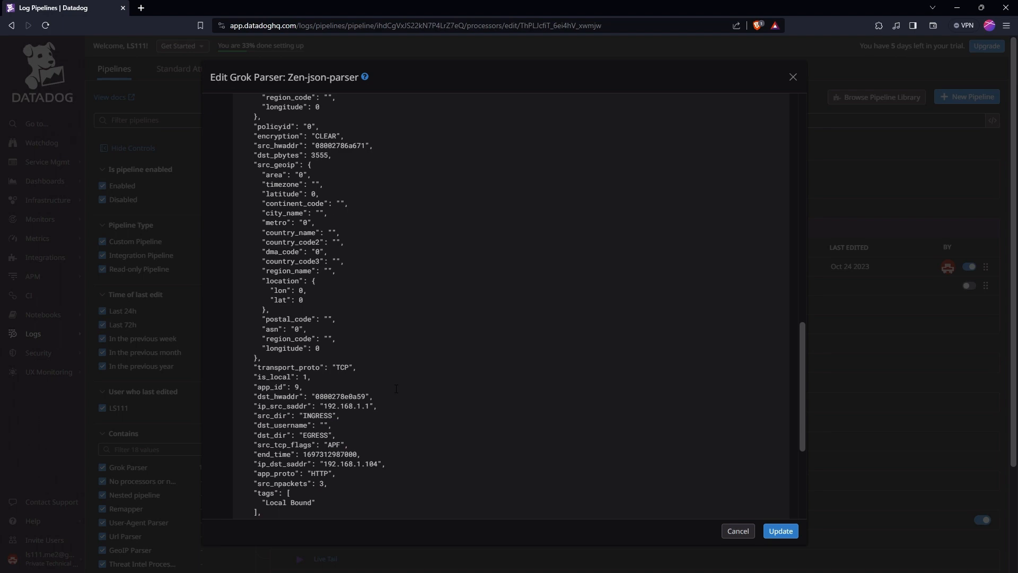
scroll(396, 389, down, 3)
scroll(390, 345, up, 15)
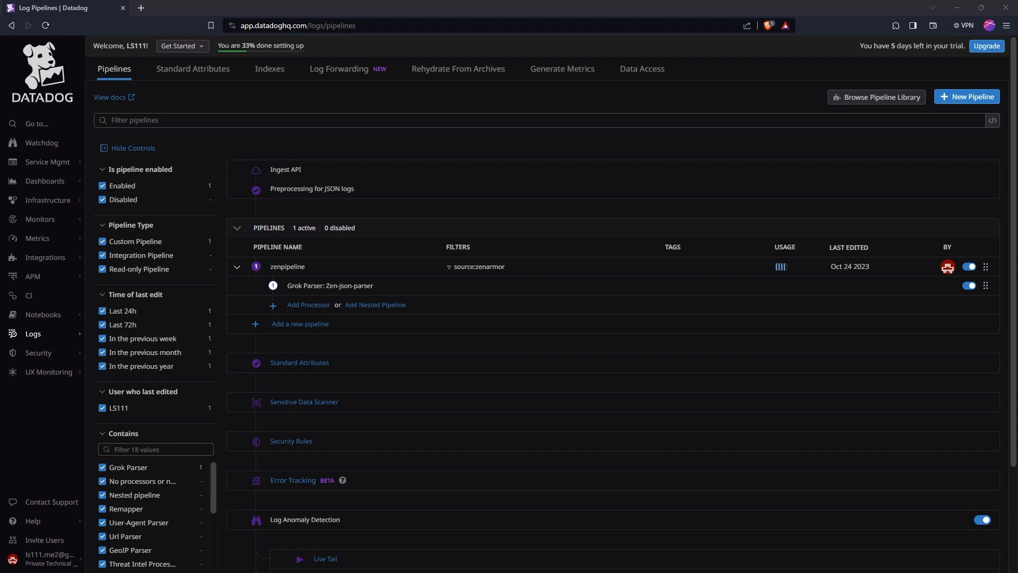
- Return to Live Tail, open a new Zenarmor log and examine its full message and parsed event attributes
mouse_move(51, 340)
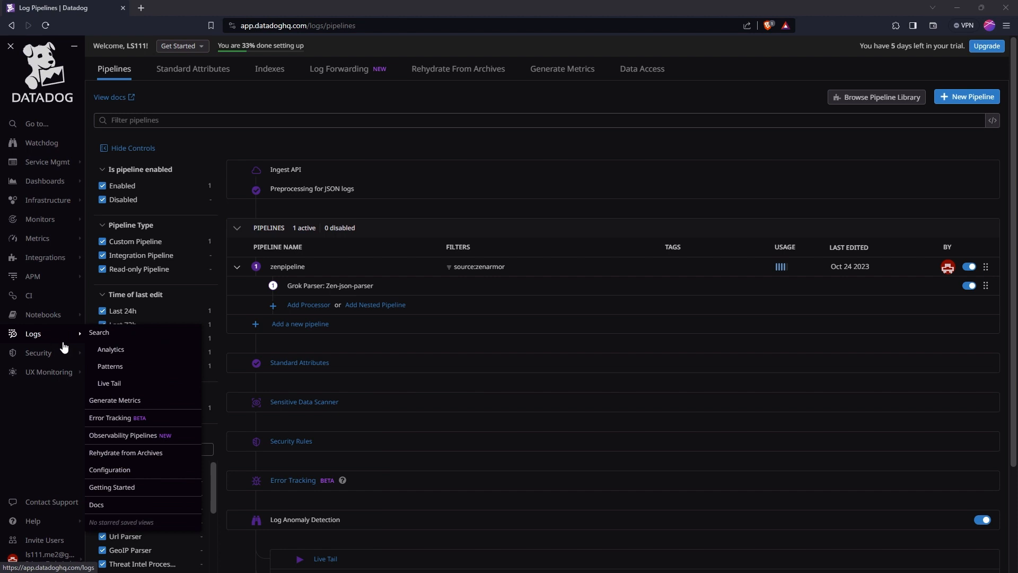
click(111, 387)
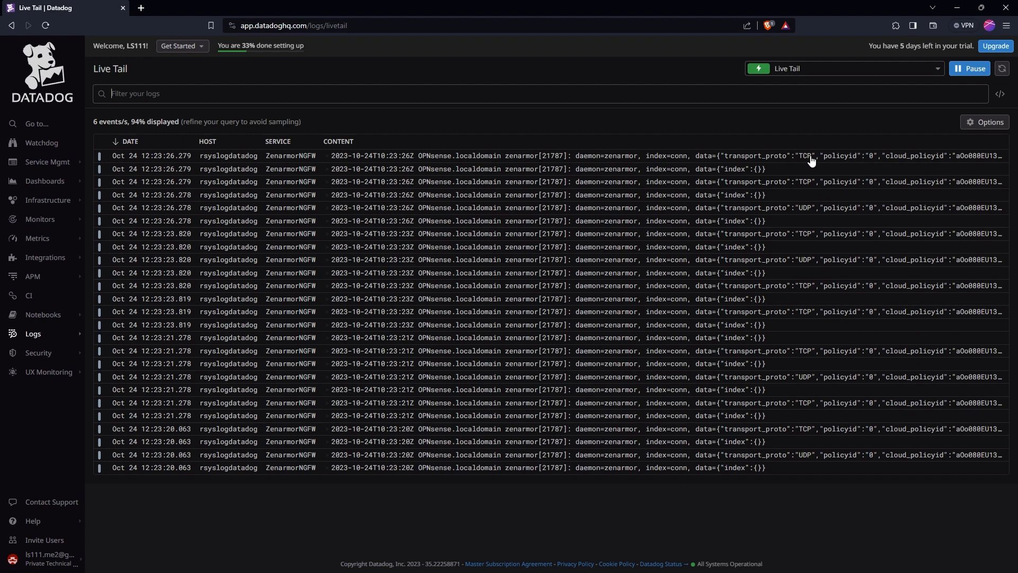
click(812, 160)
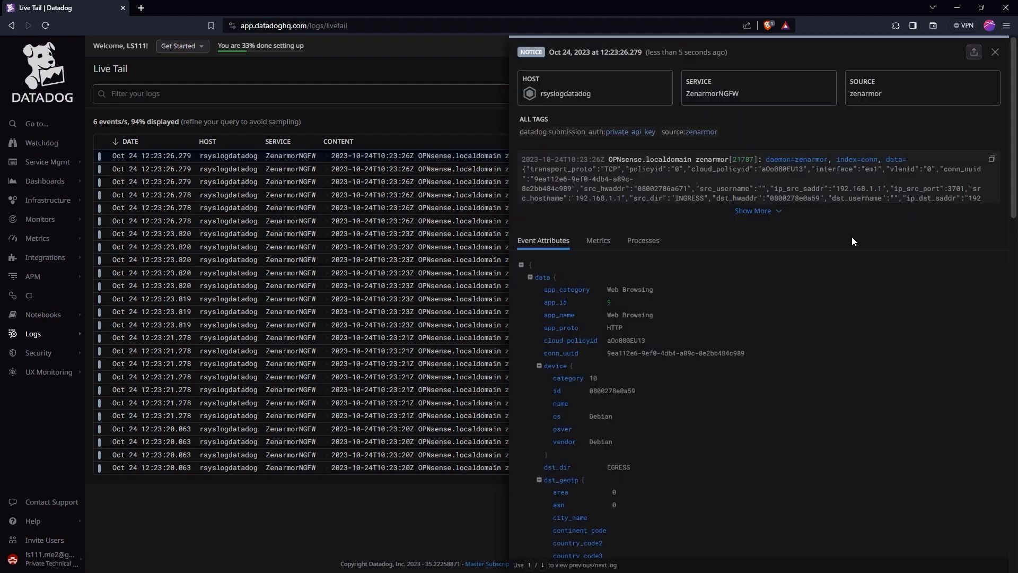
click(768, 212)
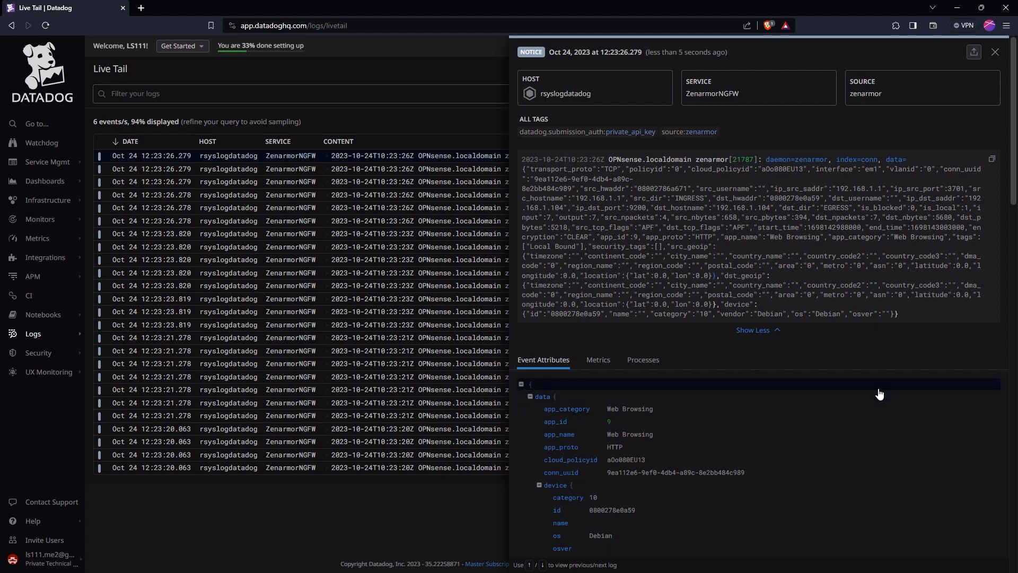
scroll(879, 394, down, 3)
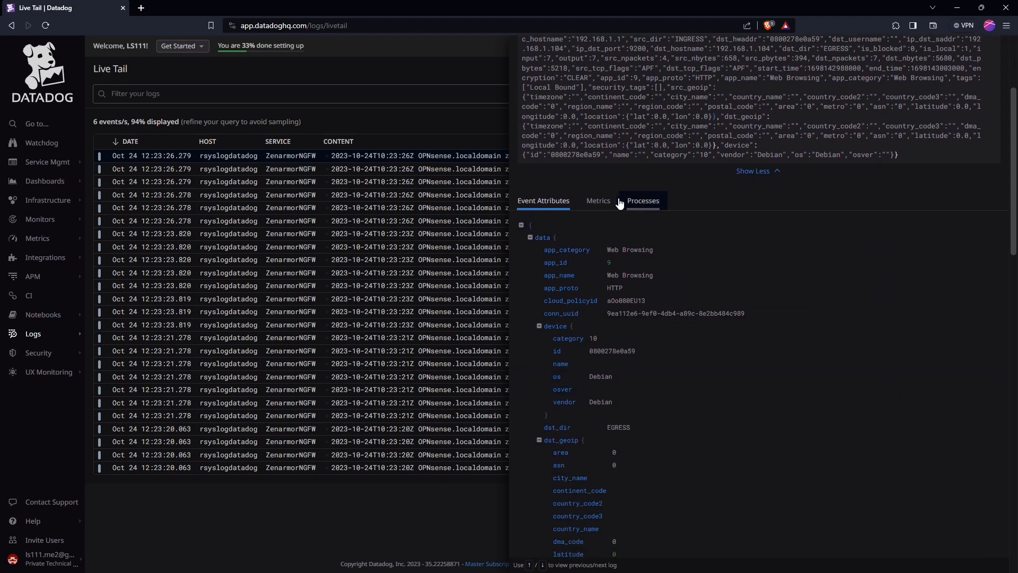
scroll(692, 297, up, 2)
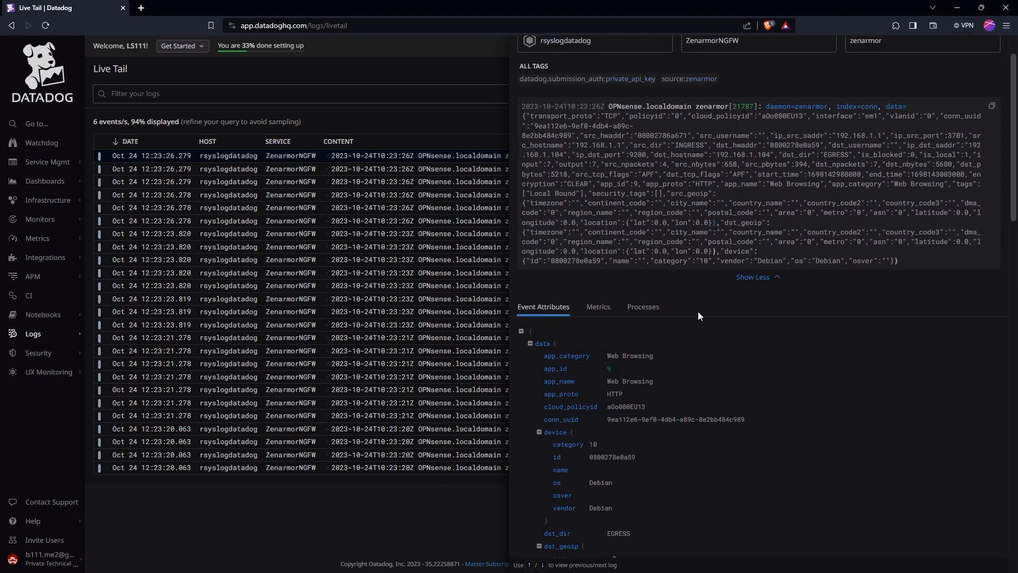
scroll(710, 322, down, 3)
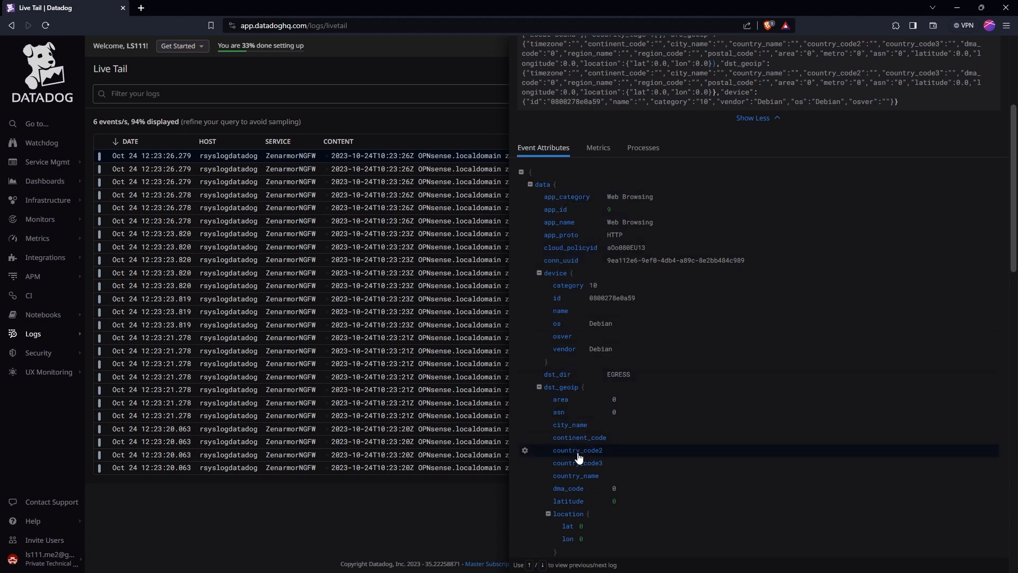
scroll(615, 448, down, 1)
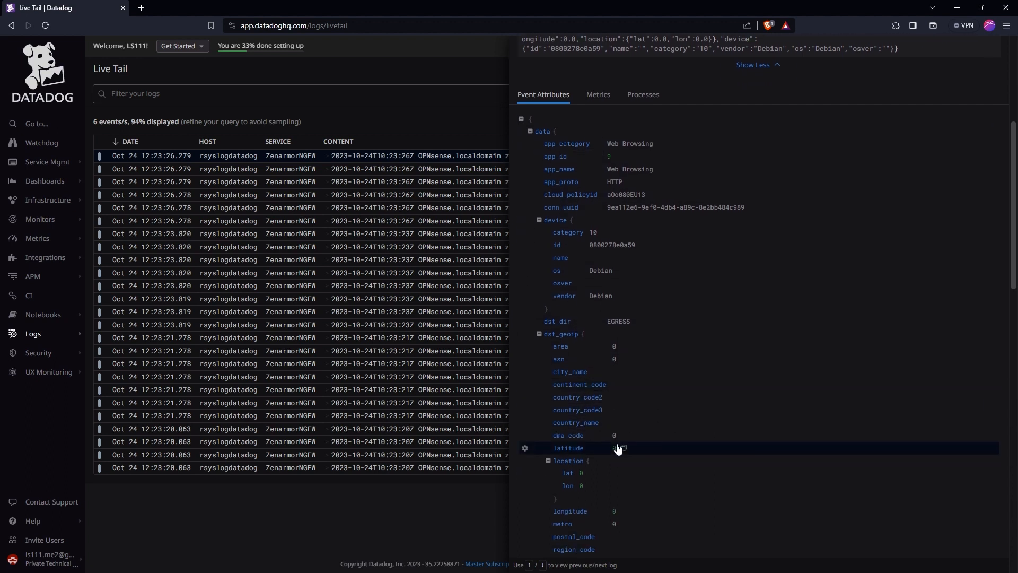
scroll(618, 448, down, 1)
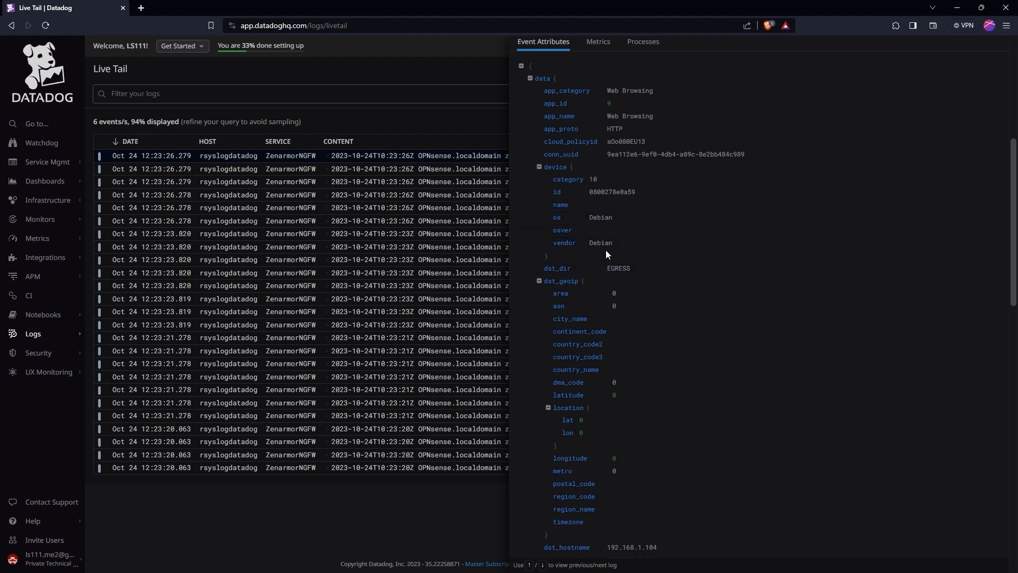
scroll(677, 325, down, 5)
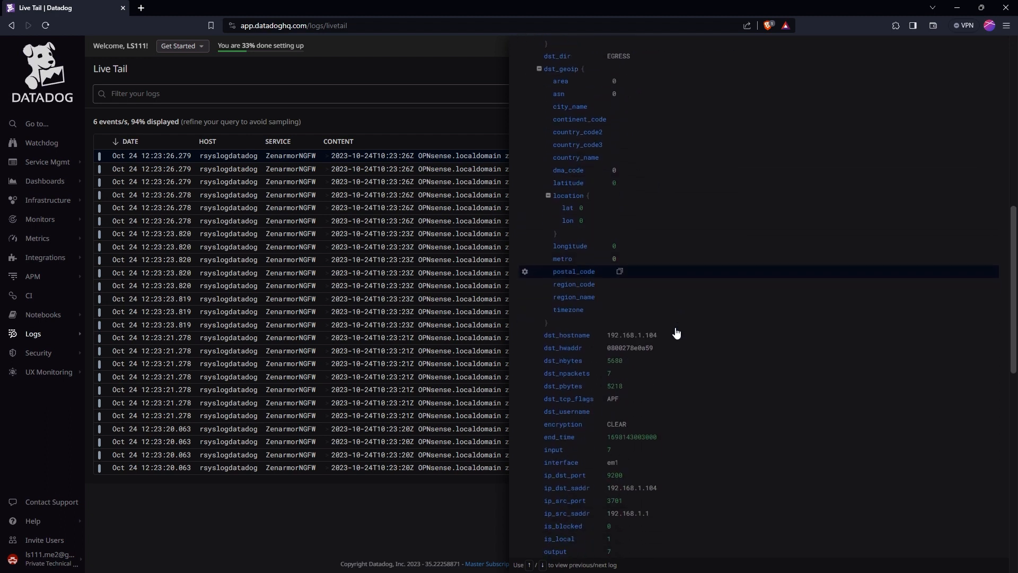
scroll(710, 292, down, 2)
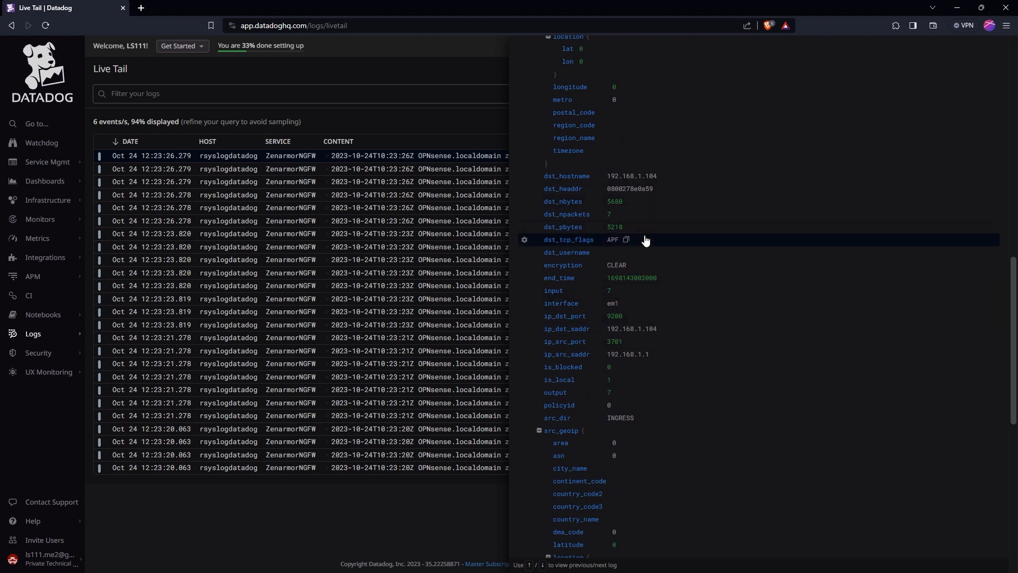
scroll(644, 238, down, 1)
scroll(645, 240, down, 2)
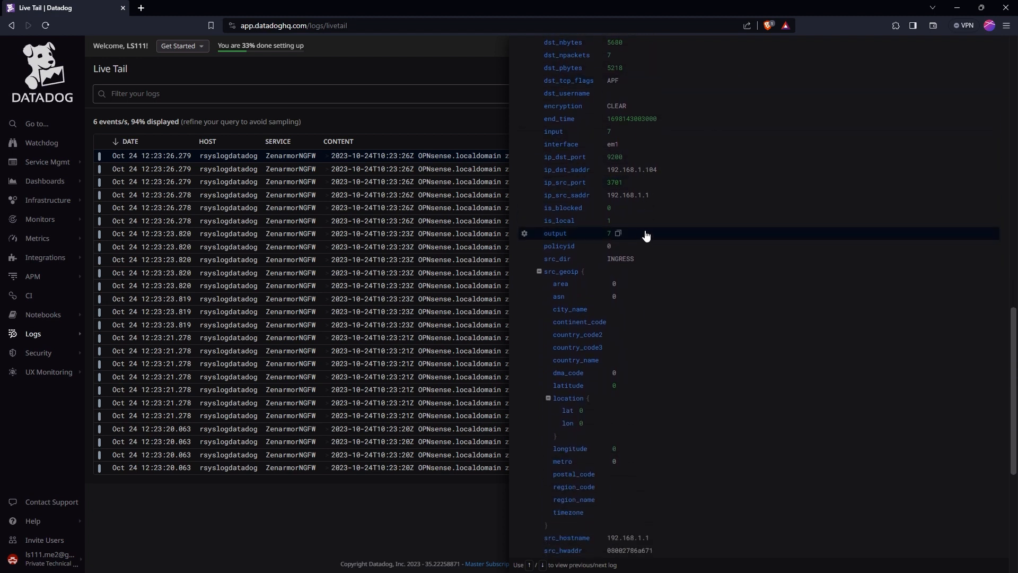
scroll(645, 235, down, 2)
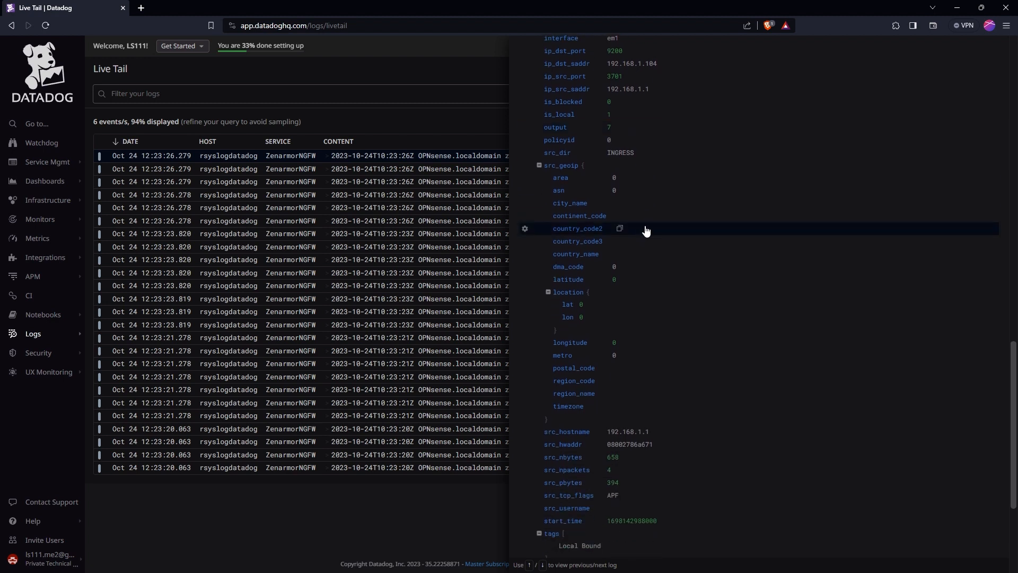
scroll(646, 233, down, 3)
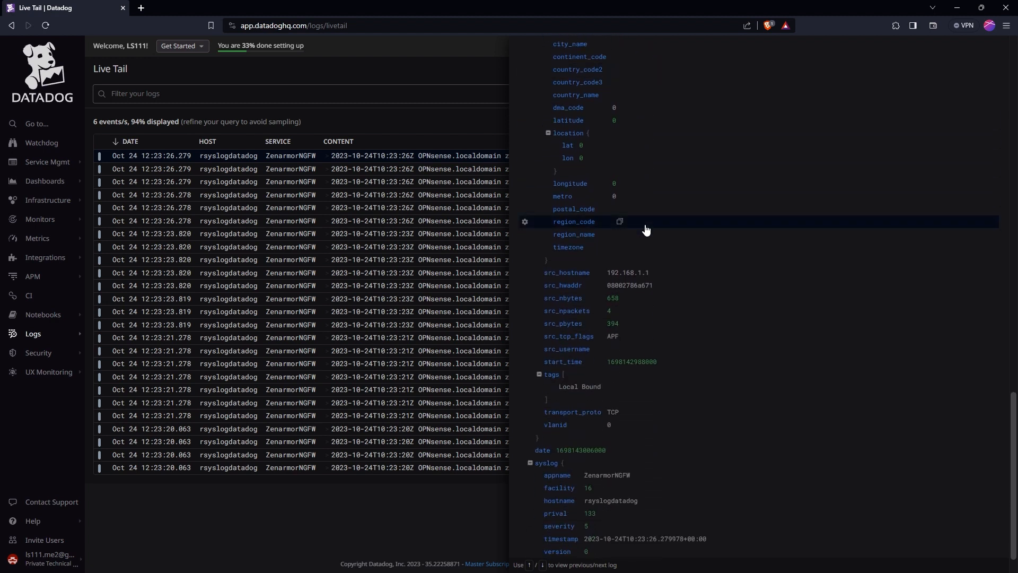
- Scroll through the log's parsed event attributes, reviewing the nested data, device and geoip fields
scroll(645, 466, up, 4)
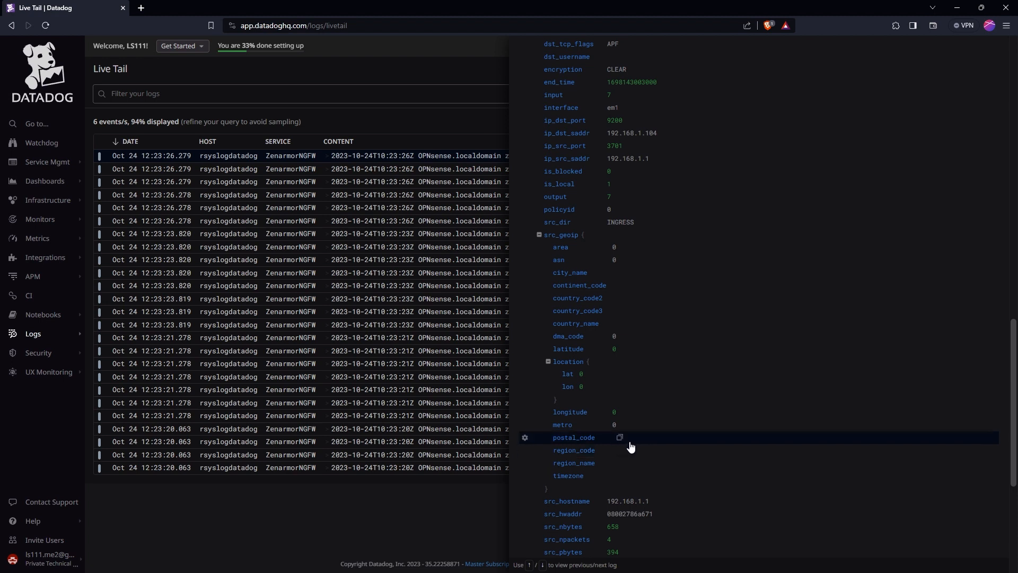
scroll(631, 447, up, 2)
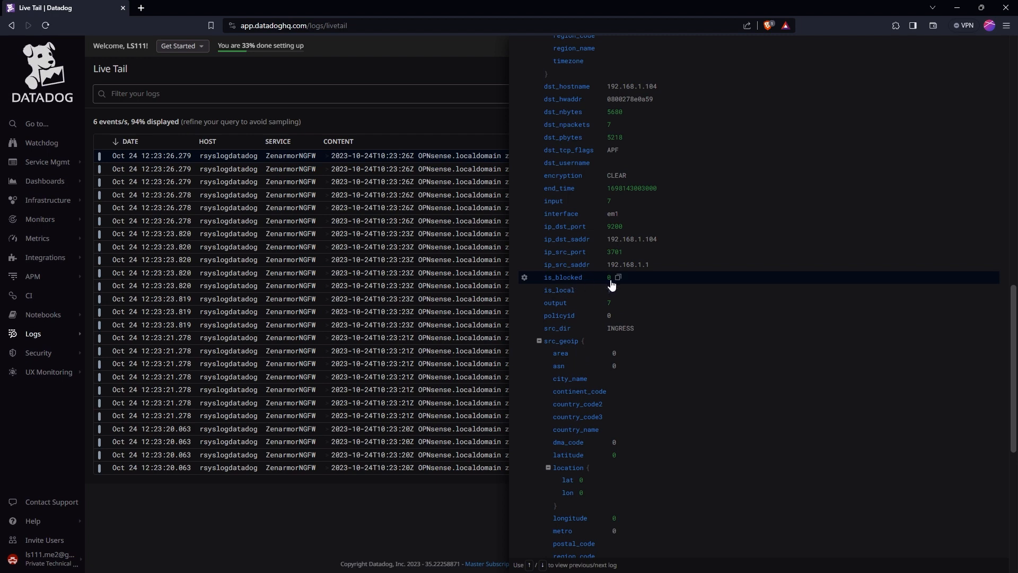
scroll(641, 420, up, 2)
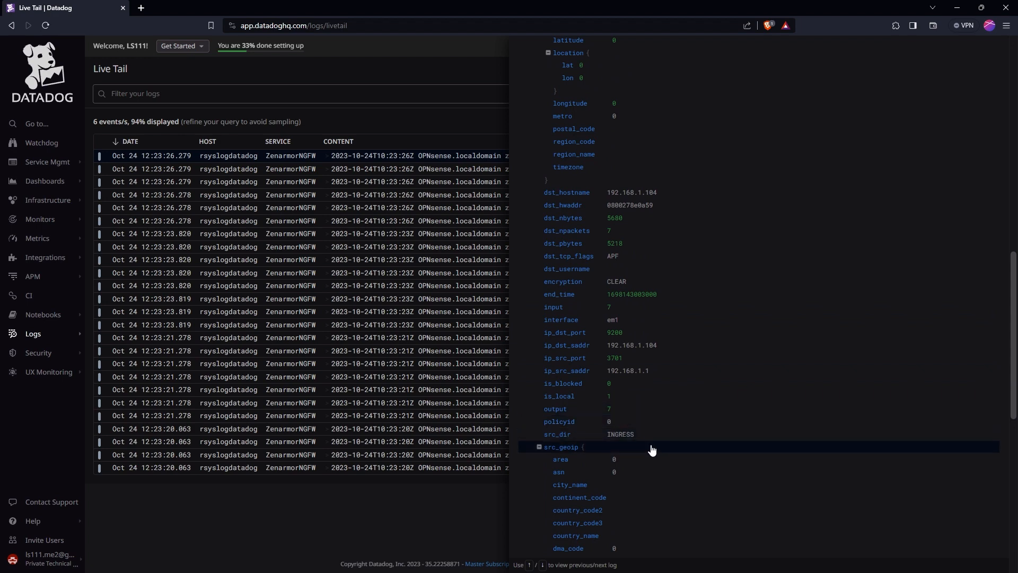
scroll(652, 450, up, 7)
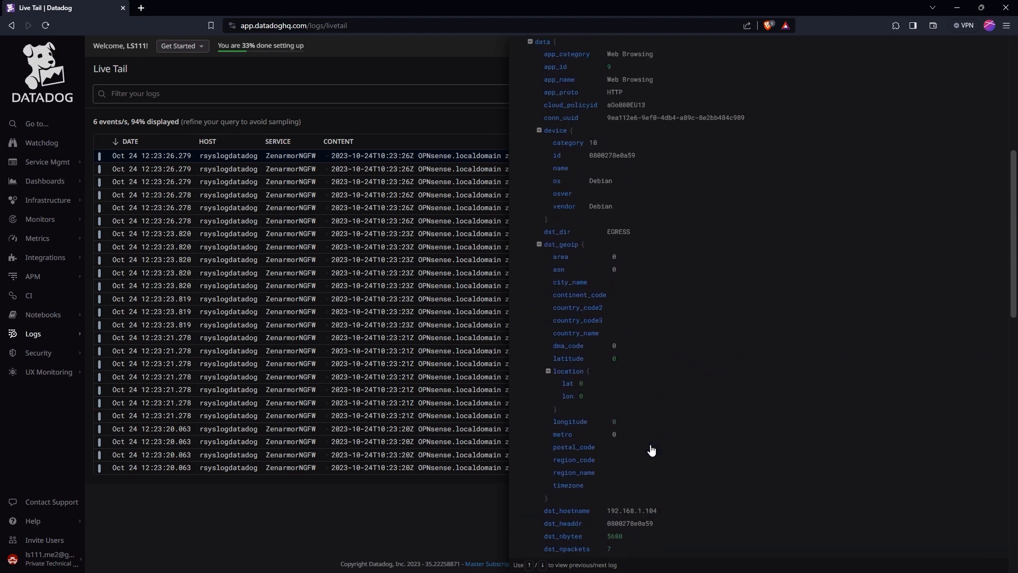
scroll(651, 449, up, 1)
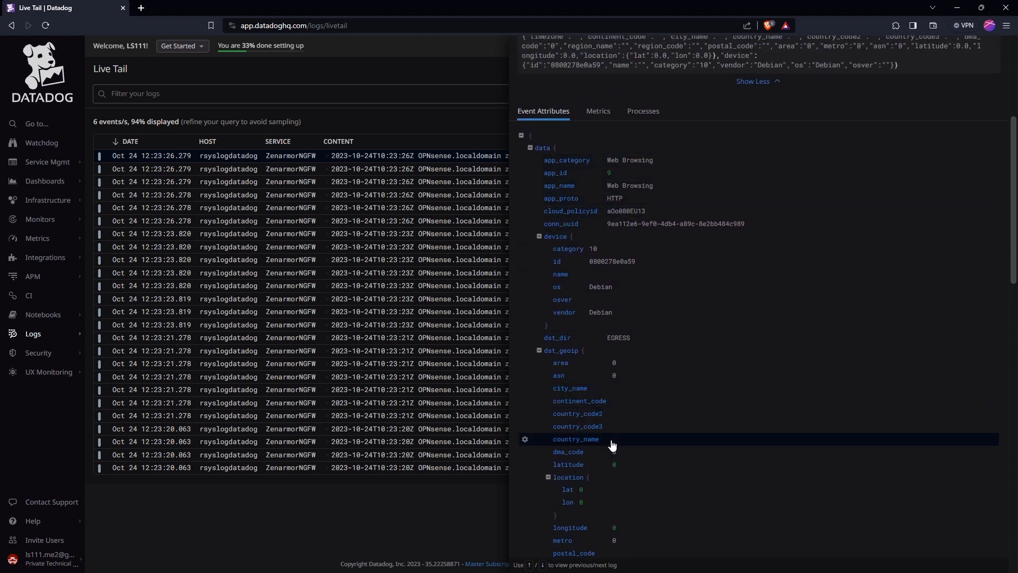
scroll(609, 445, down, 1)
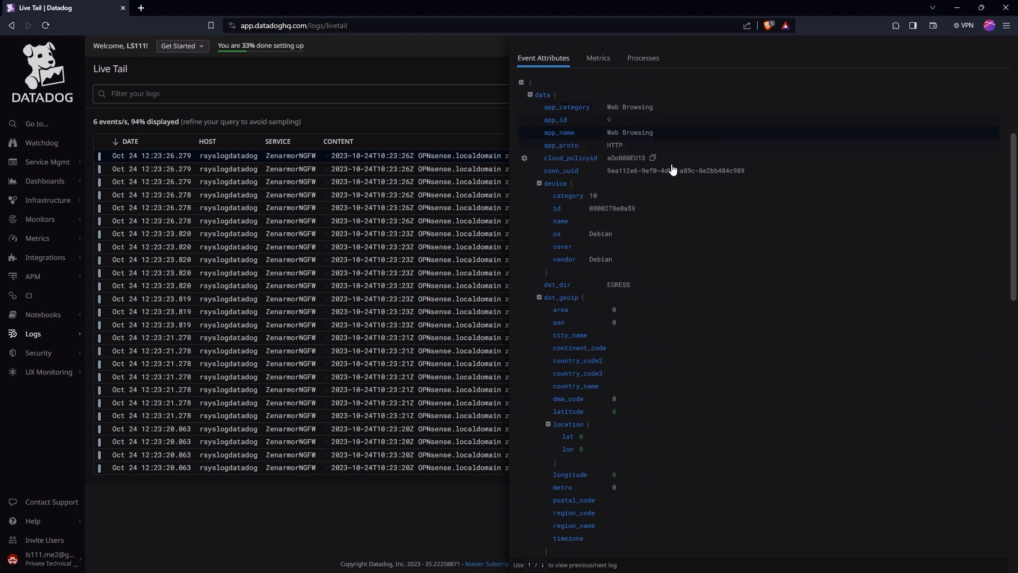